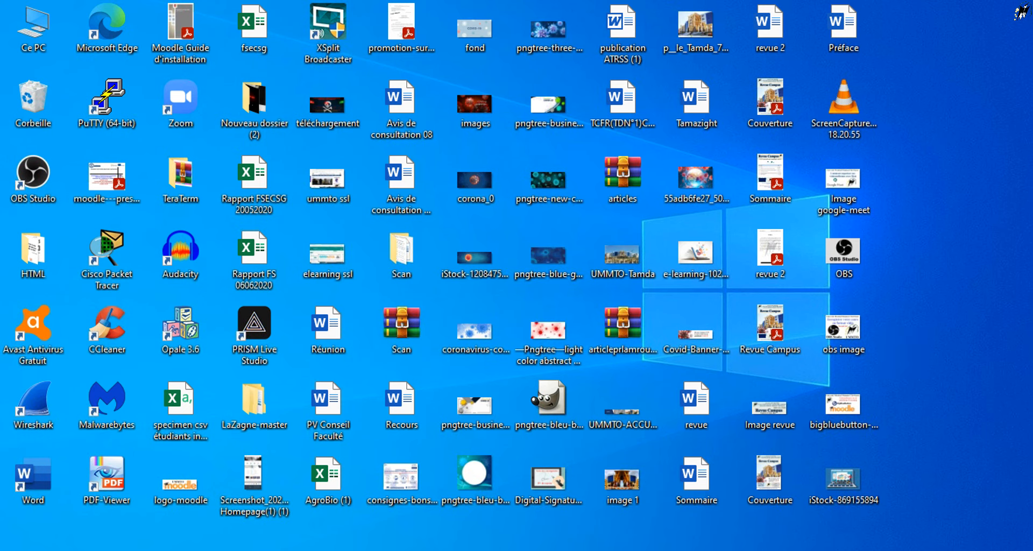
Step: Switch to Chrome, open the E-LEARNING UMMTO site and log in with the saved credentials
{"action": "mouse_move", "coordinate": [536, 550]}
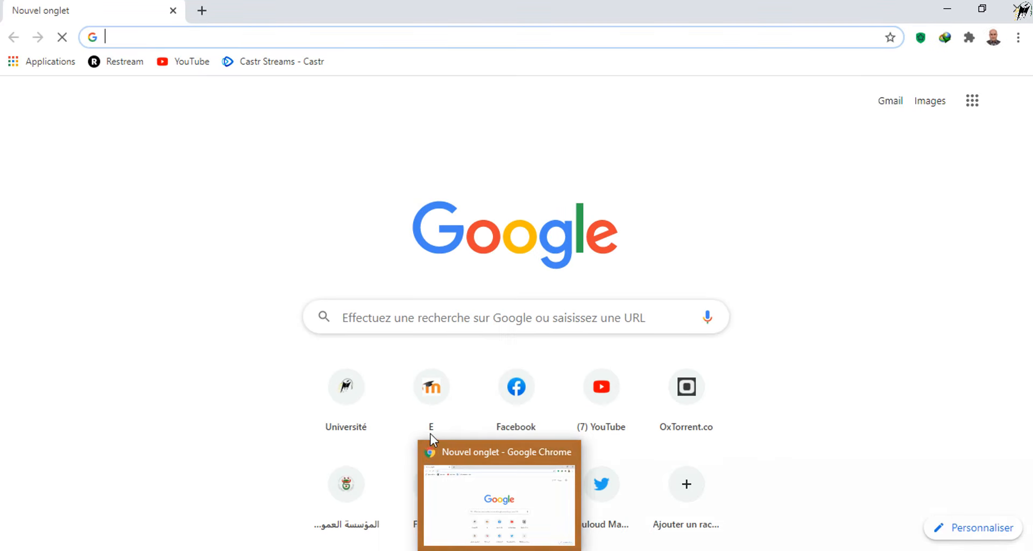
{"action": "left_click", "coordinate": [433, 395]}
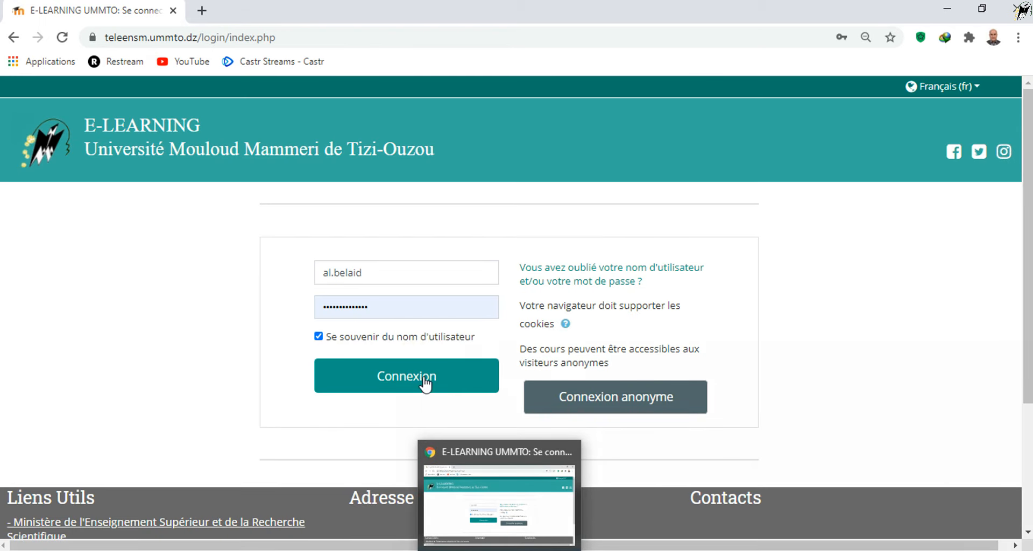
{"action": "left_click", "coordinate": [427, 385]}
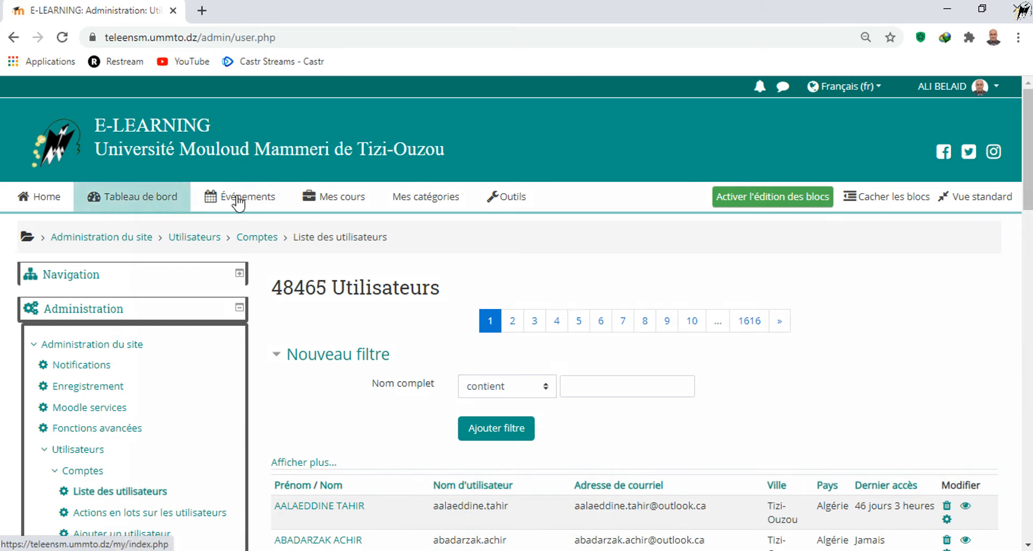
Step: Open the Initiation à Moodle course and turn on its editing mode
{"action": "left_click", "coordinate": [342, 196]}
{"action": "left_click", "coordinate": [346, 230]}
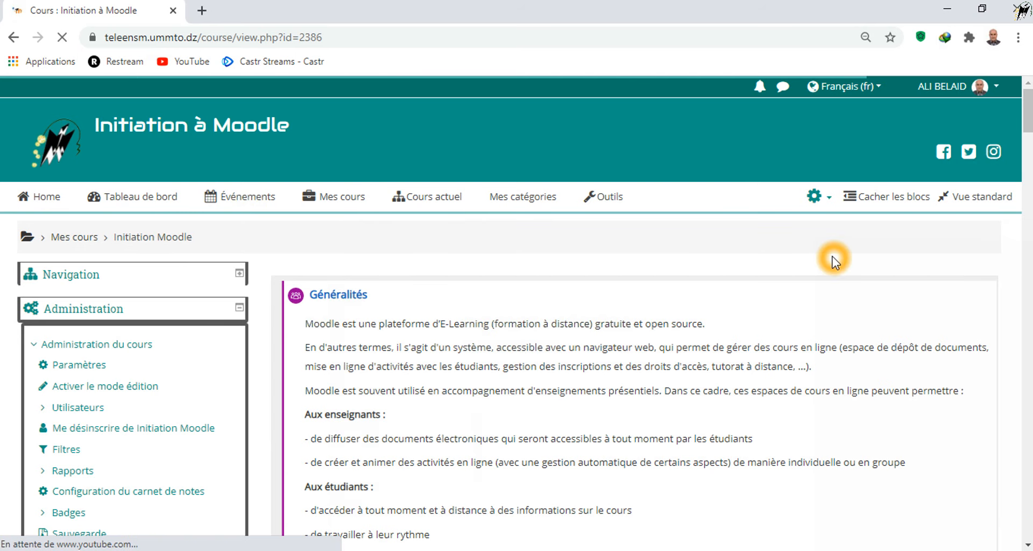
{"action": "scroll", "coordinate": [834, 261], "scroll_direction": "down", "scroll_amount": 5}
{"action": "scroll", "coordinate": [835, 253], "scroll_direction": "up", "scroll_amount": 5}
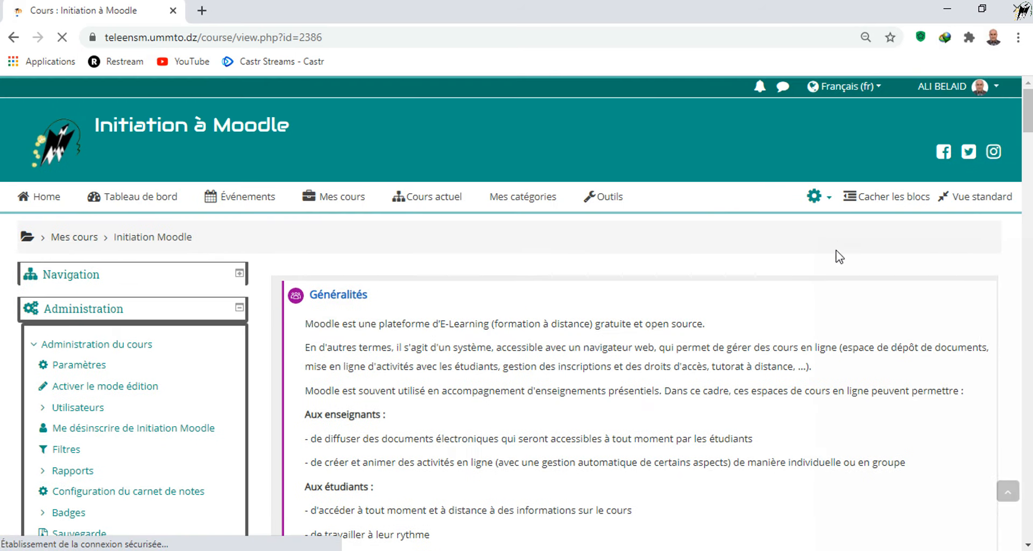
{"action": "left_click", "coordinate": [828, 197]}
{"action": "left_click", "coordinate": [715, 256]}
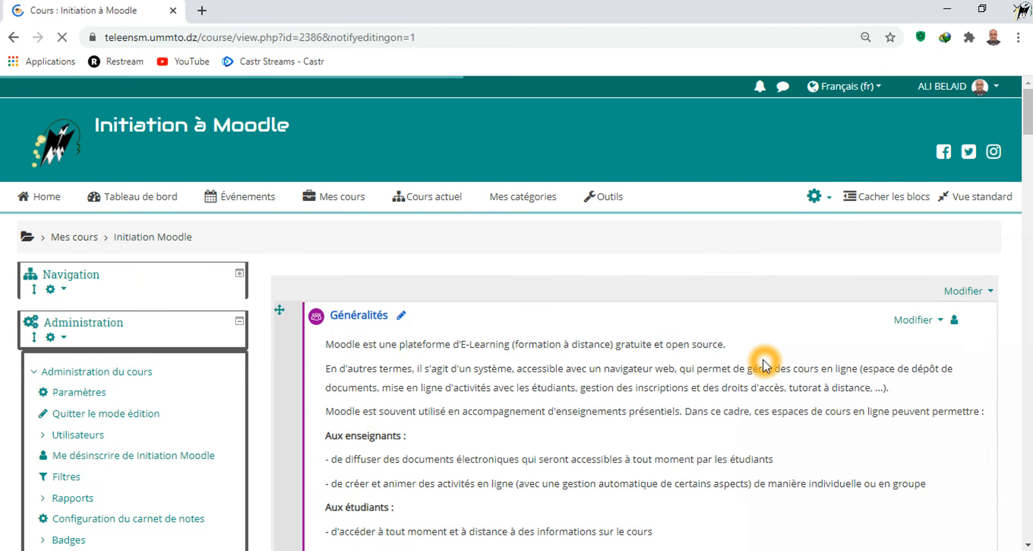
Step: Start adding a BigBlueButtonBN activity to Section 12 at the end of the course
{"action": "scroll", "coordinate": [918, 296], "scroll_direction": "down", "scroll_amount": 20}
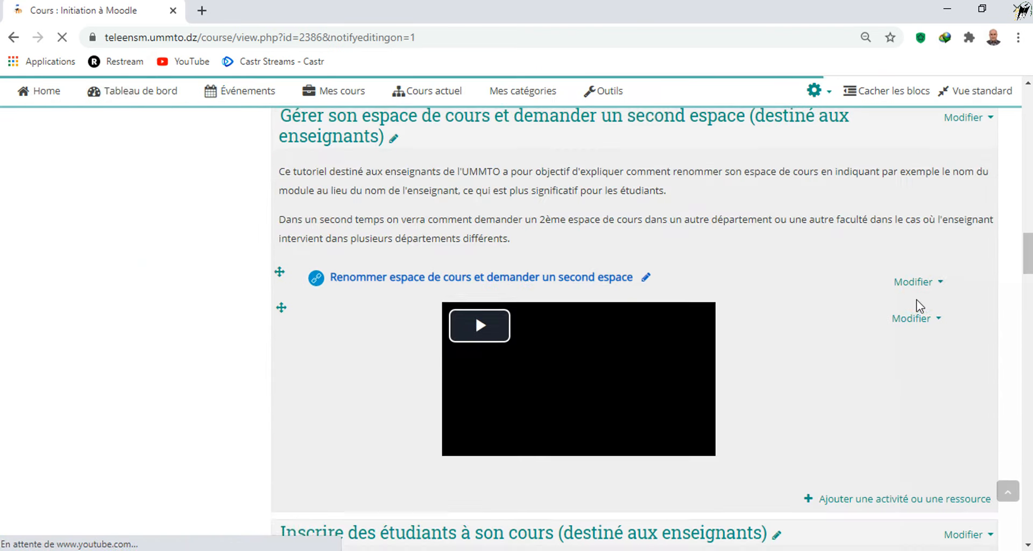
{"action": "scroll", "coordinate": [919, 305], "scroll_direction": "down", "scroll_amount": 20}
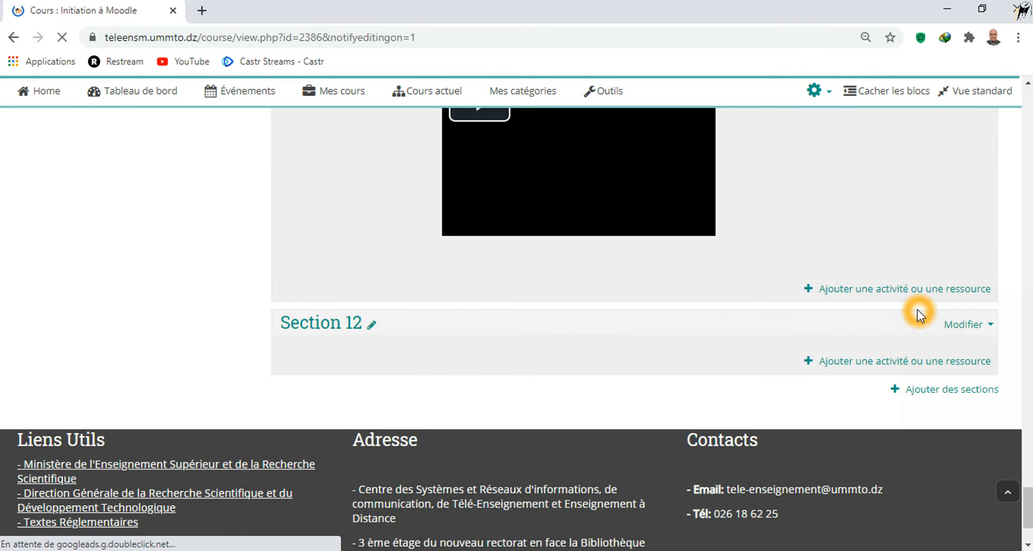
{"action": "scroll", "coordinate": [917, 309], "scroll_direction": "down", "scroll_amount": 3}
{"action": "scroll", "coordinate": [919, 310], "scroll_direction": "up", "scroll_amount": 3}
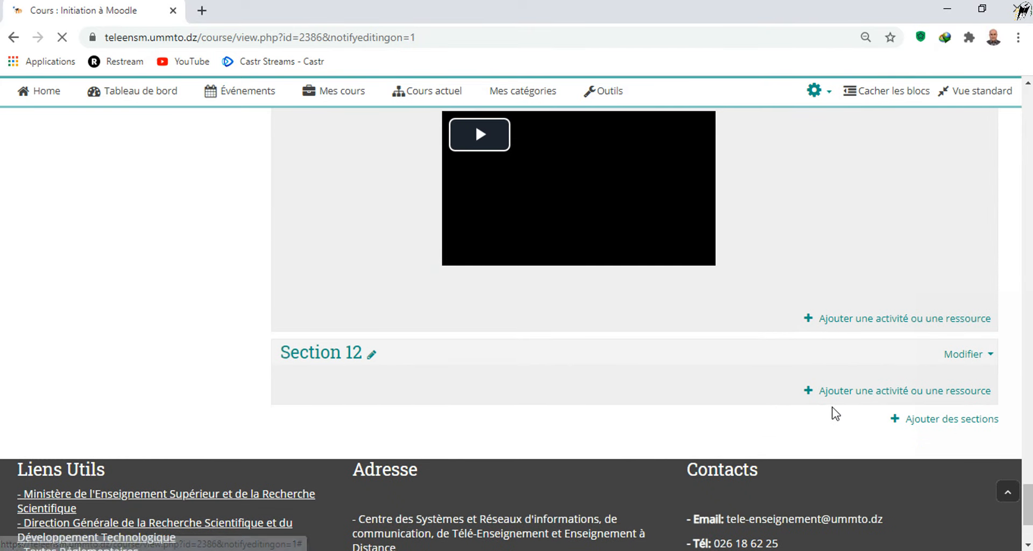
{"action": "left_click", "coordinate": [848, 397]}
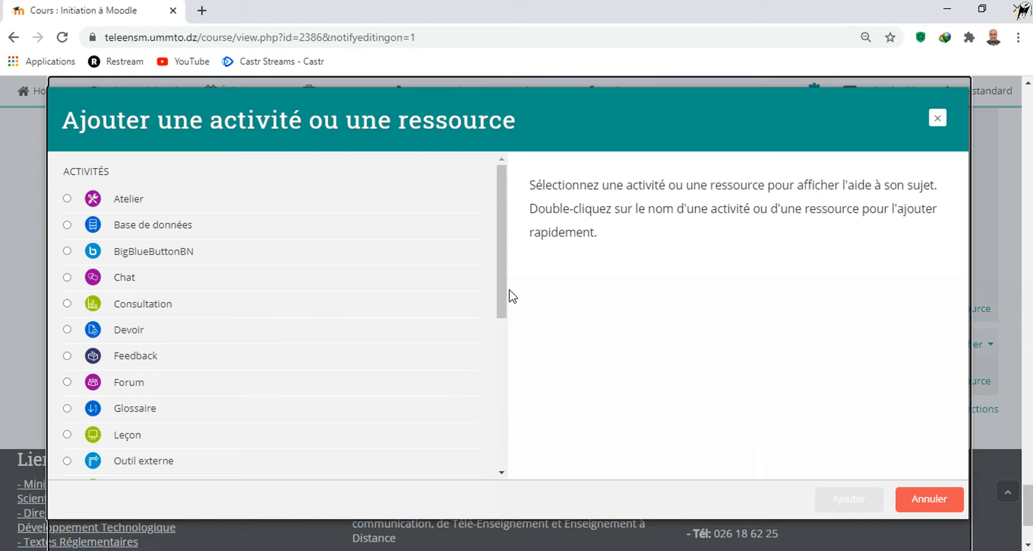
{"action": "left_click_drag", "start_coordinate": [503, 292], "coordinate": [496, 454]}
{"action": "left_click", "coordinate": [139, 364]}
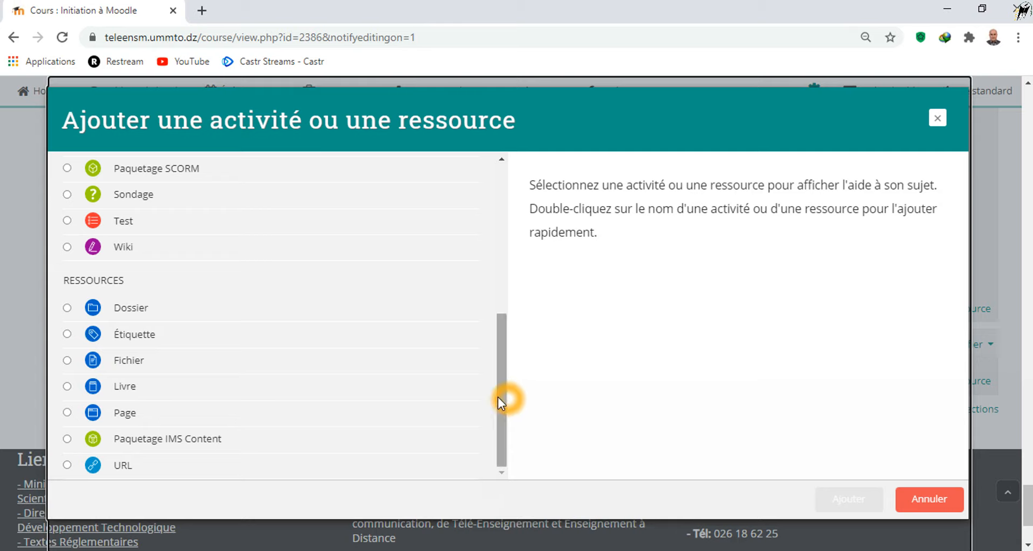
{"action": "left_click_drag", "start_coordinate": [498, 396], "coordinate": [511, 221]}
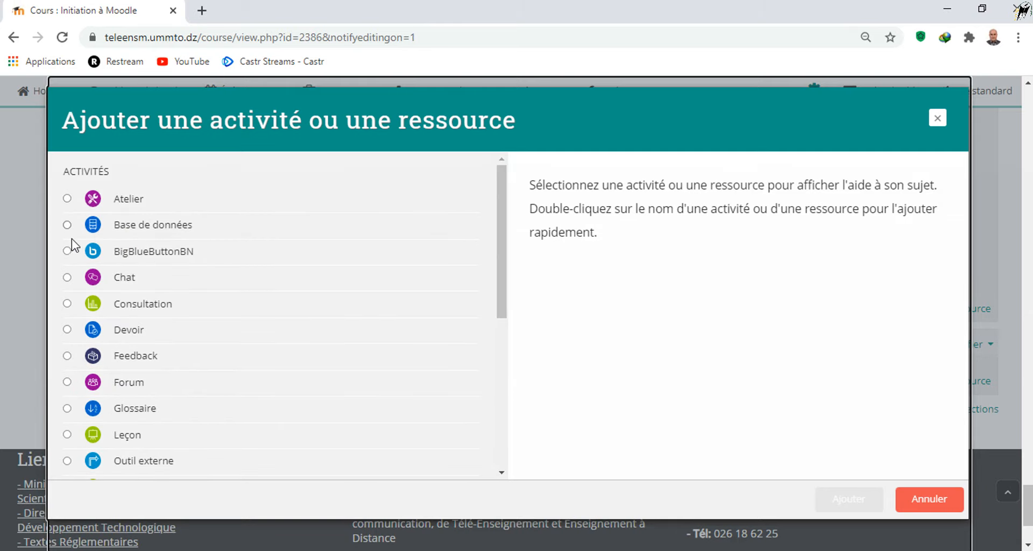
{"action": "left_click", "coordinate": [169, 265]}
{"action": "left_click", "coordinate": [69, 250]}
{"action": "left_click", "coordinate": [849, 500]}
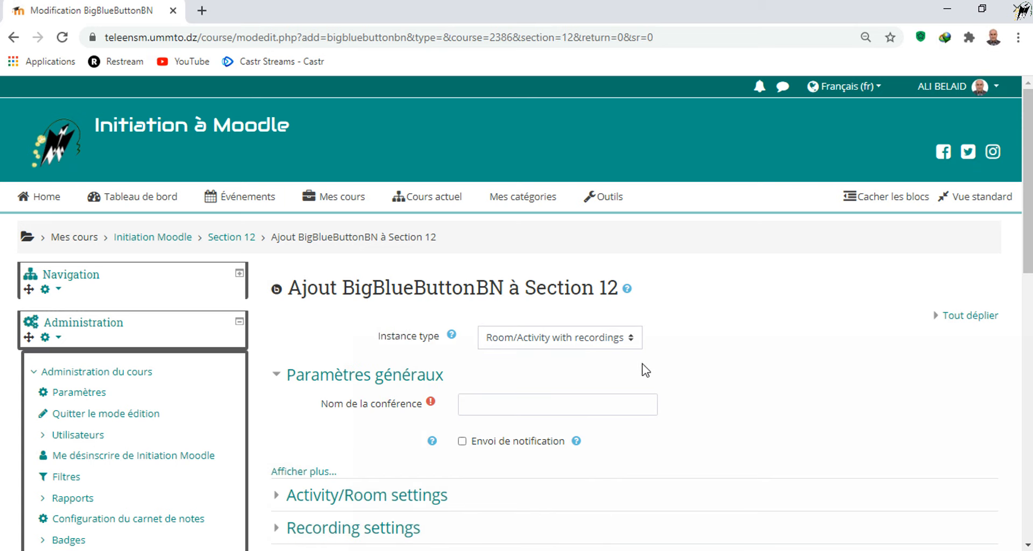
Step: Name the conference "Visioconférence M1 Info" and enable the sending of a notification
{"action": "scroll", "coordinate": [644, 364], "scroll_direction": "down", "scroll_amount": 3}
{"action": "left_click", "coordinate": [566, 222]}
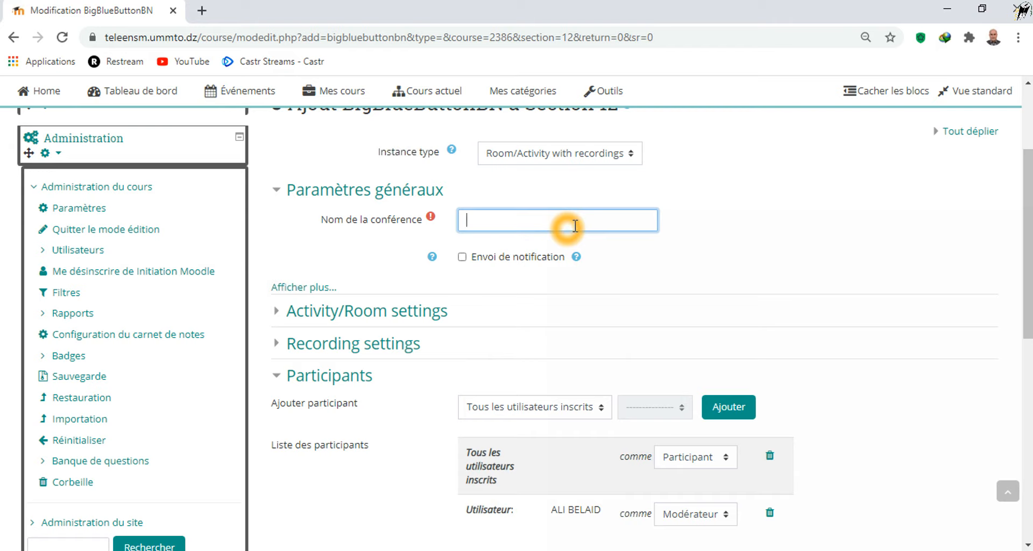
{"action": "type", "text": "Visioconférence M1 "}
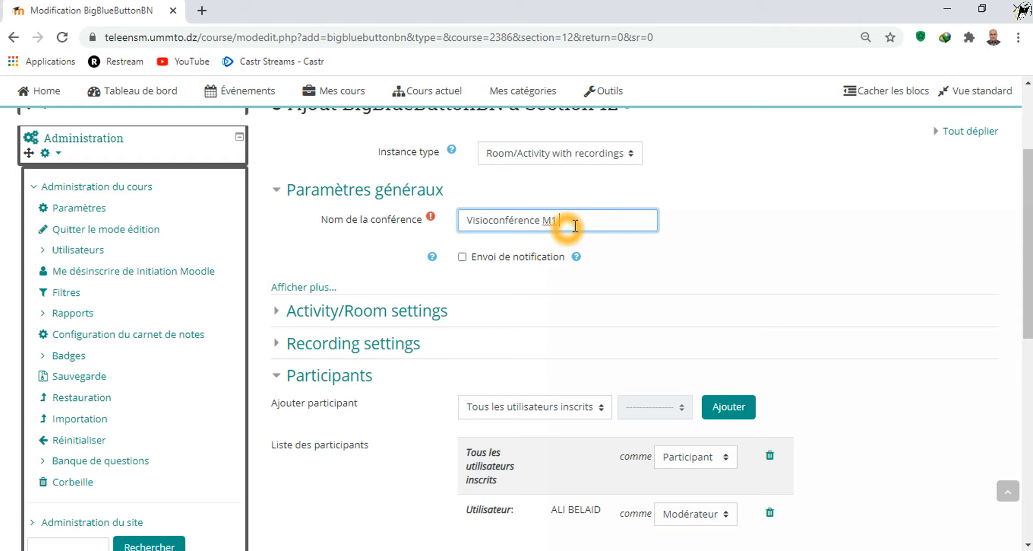
{"action": "type", "text": "Info"}
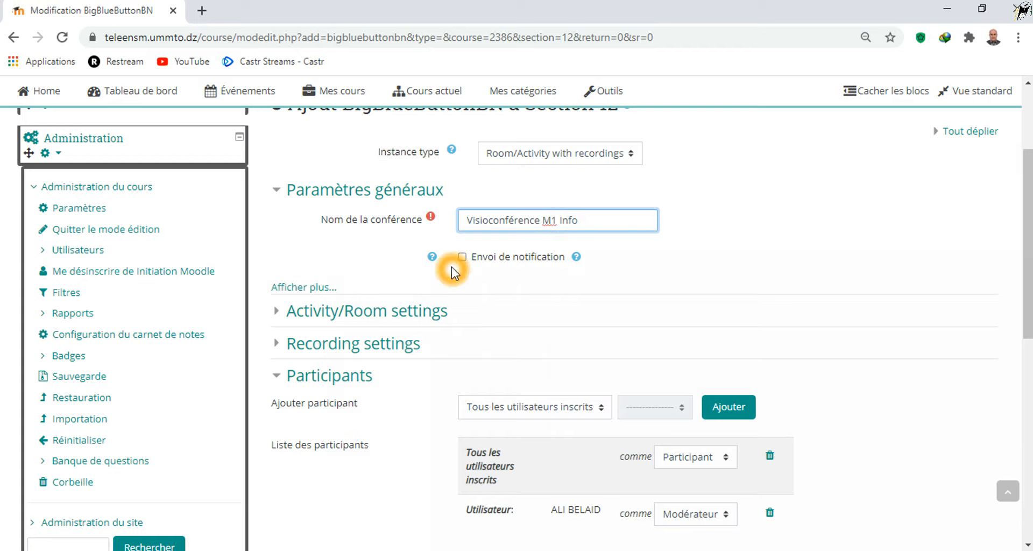
{"action": "left_click", "coordinate": [463, 257]}
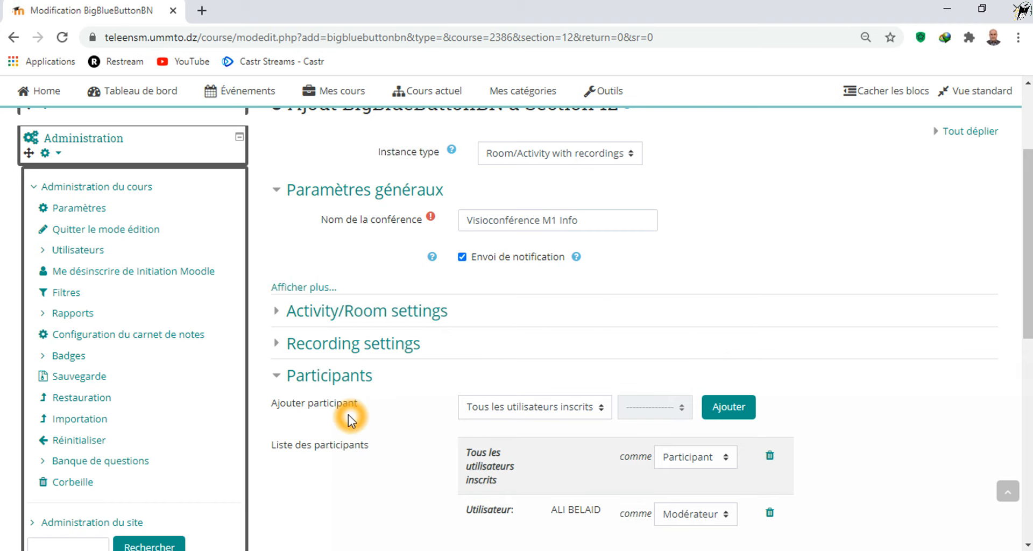
Step: Examine which kinds of participants can be added to the conference
{"action": "scroll", "coordinate": [347, 417], "scroll_direction": "down", "scroll_amount": 1}
{"action": "scroll", "coordinate": [347, 414], "scroll_direction": "down", "scroll_amount": 1}
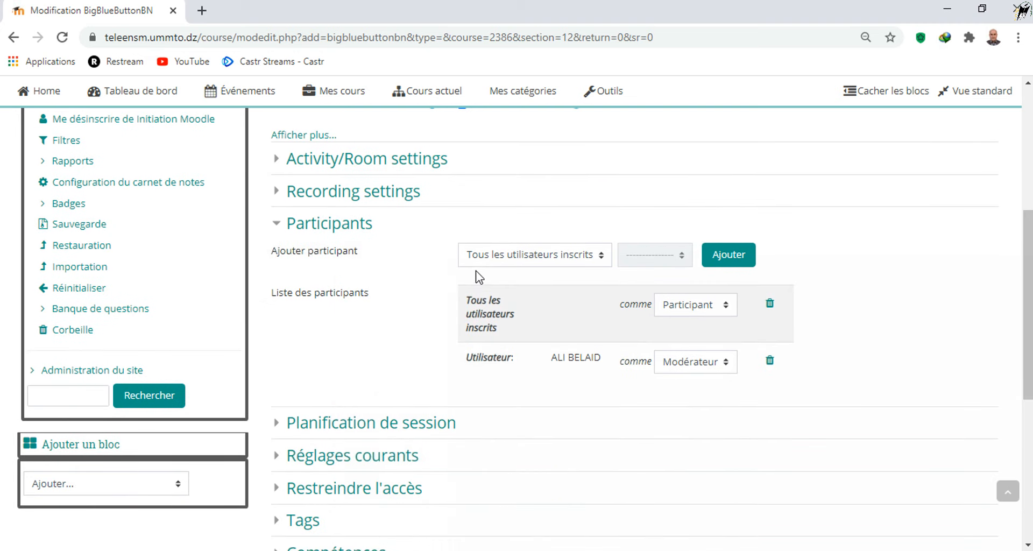
{"action": "left_click", "coordinate": [600, 257]}
{"action": "left_click", "coordinate": [617, 256]}
{"action": "left_click", "coordinate": [460, 333]}
{"action": "left_click", "coordinate": [603, 256]}
{"action": "left_click", "coordinate": [494, 306]}
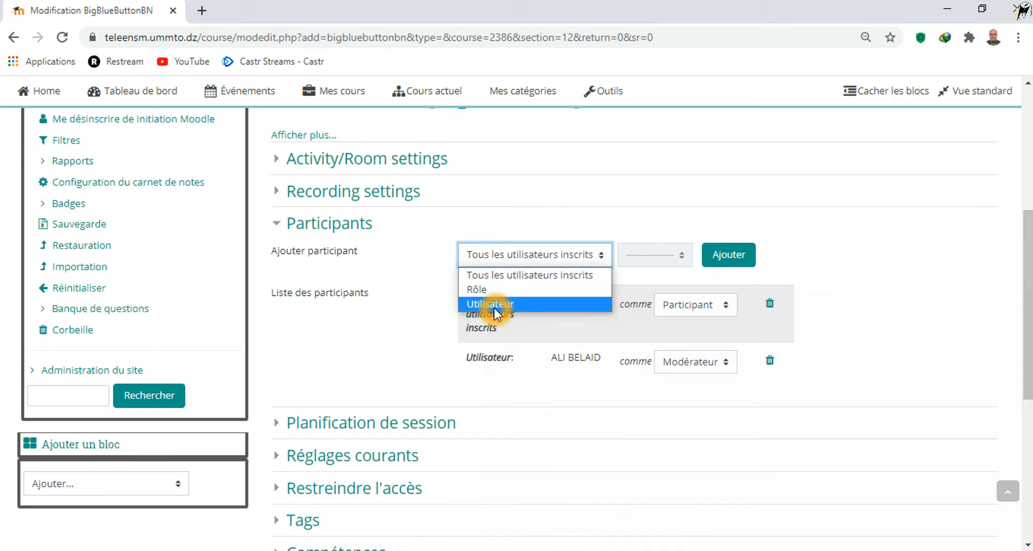
{"action": "left_click", "coordinate": [627, 227]}
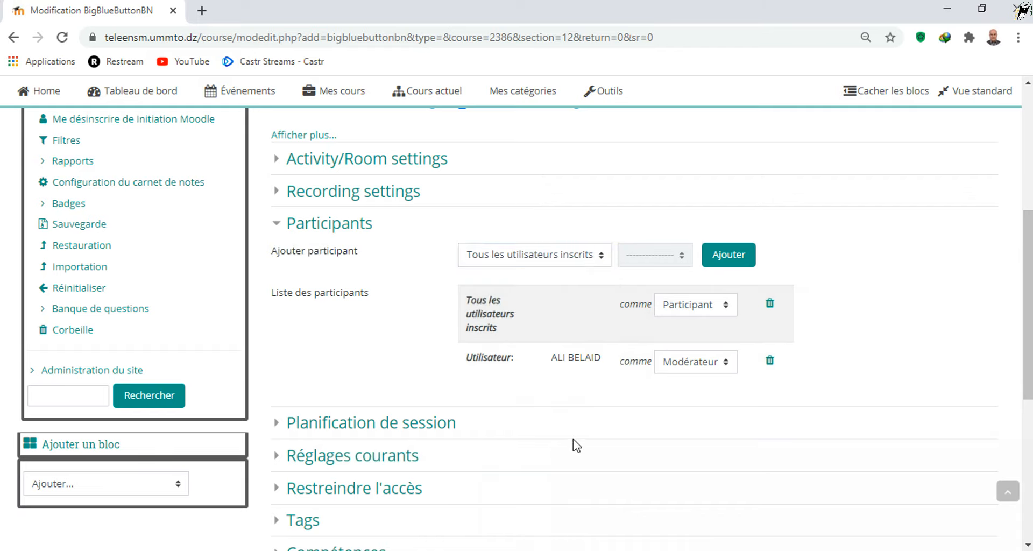
Step: Review the roles assigned in the conference's participant list to all enrolled users and to the individual user
{"action": "scroll", "coordinate": [656, 379], "scroll_direction": "down", "scroll_amount": 2}
{"action": "left_click", "coordinate": [655, 375]}
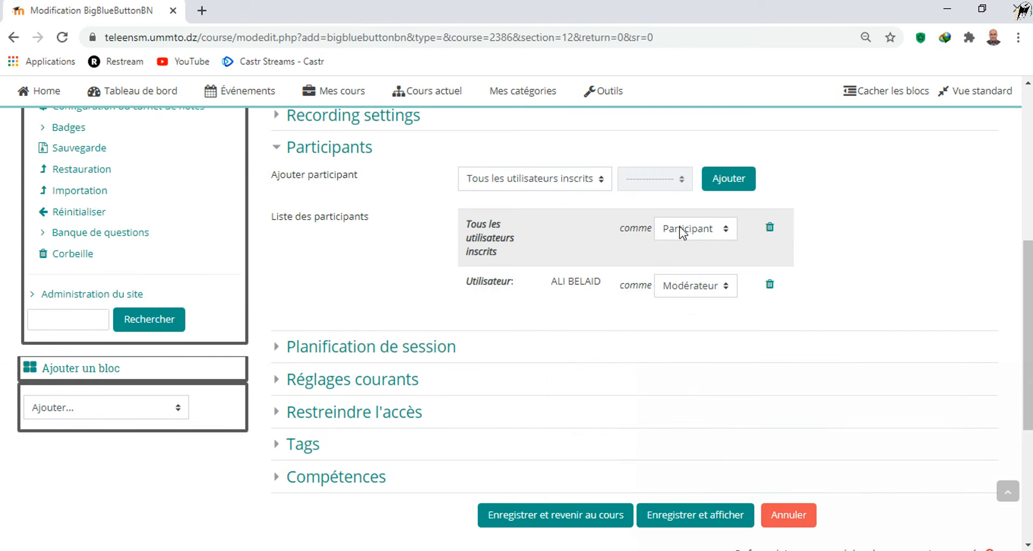
{"action": "left_click", "coordinate": [685, 234]}
{"action": "left_click", "coordinate": [483, 227]}
{"action": "left_click", "coordinate": [703, 236]}
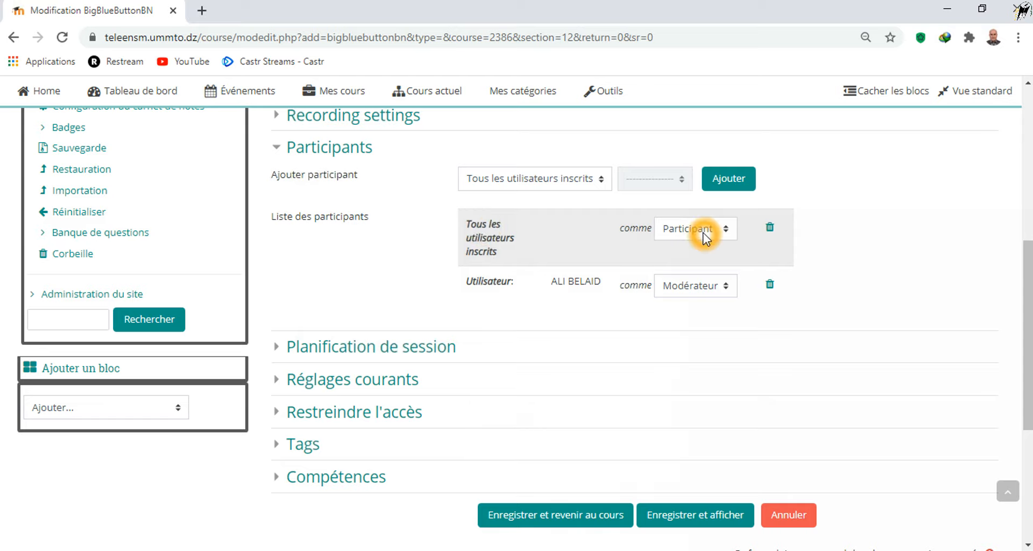
{"action": "left_click", "coordinate": [489, 288]}
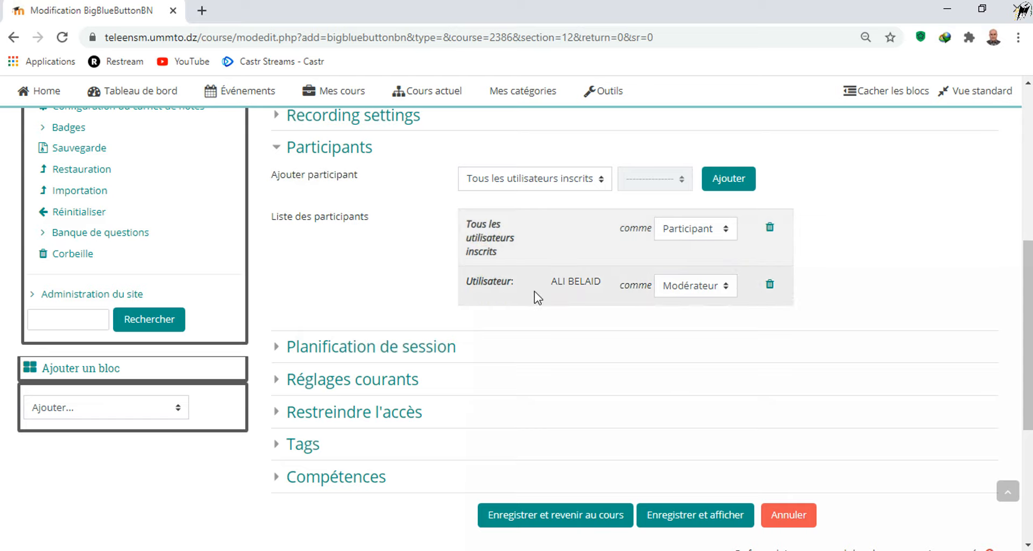
{"action": "left_click", "coordinate": [634, 291]}
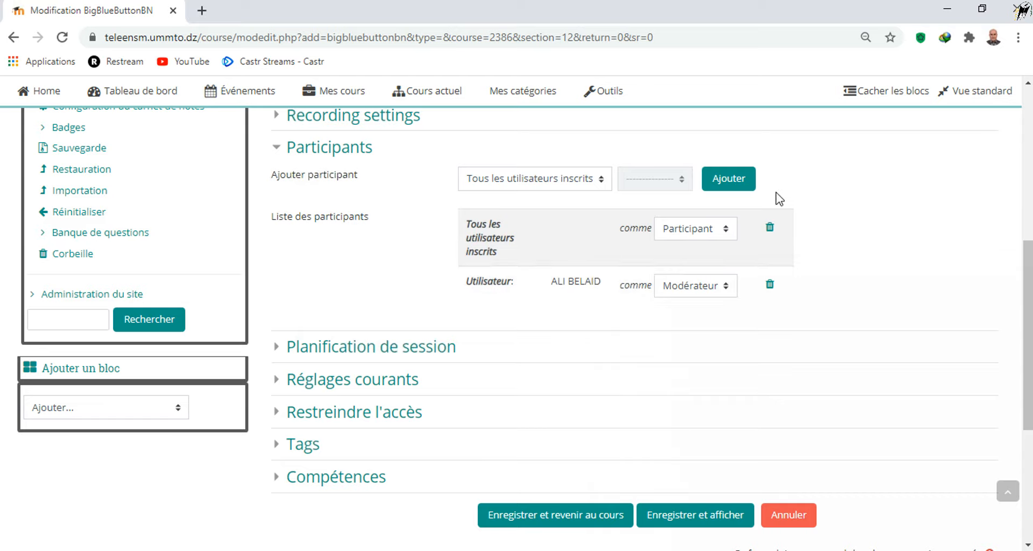
{"action": "left_click", "coordinate": [735, 184]}
{"action": "left_click", "coordinate": [687, 309]}
{"action": "scroll", "coordinate": [701, 318], "scroll_direction": "down", "scroll_amount": 2}
{"action": "left_click", "coordinate": [699, 320]}
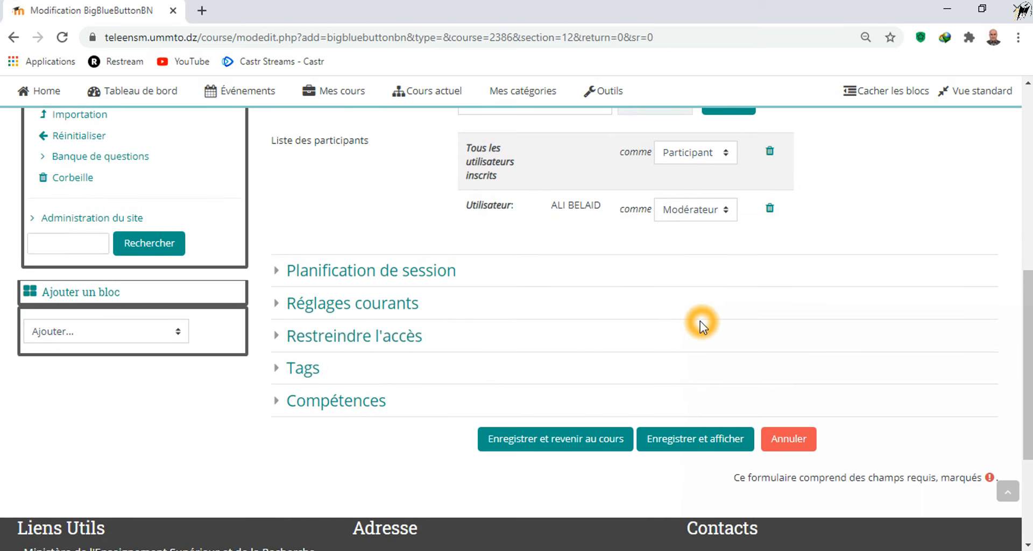
Step: Enable the session's access opening date with its hour set to 18, and save and display the activity
{"action": "left_click", "coordinate": [276, 270]}
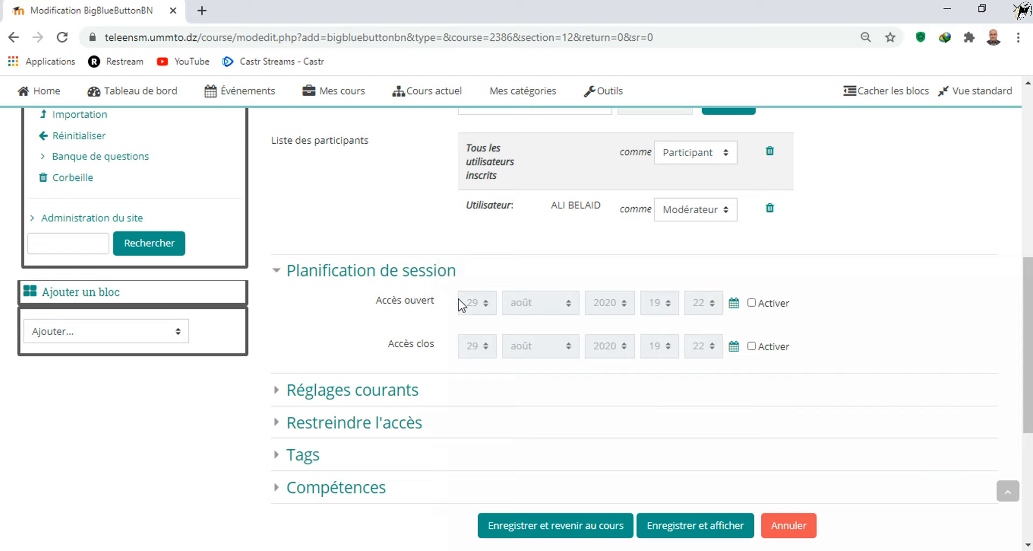
{"action": "left_click", "coordinate": [750, 304]}
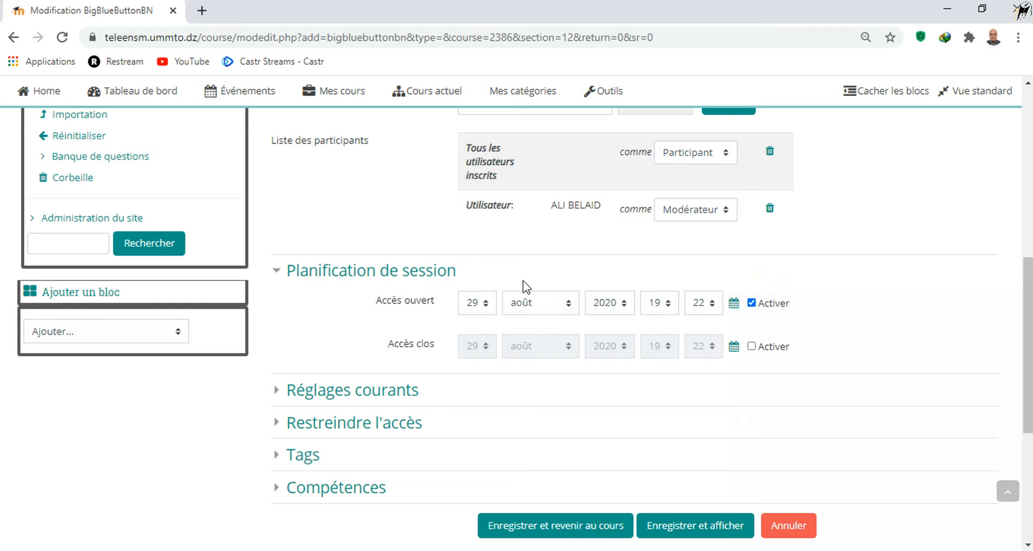
{"action": "left_click", "coordinate": [483, 294]}
{"action": "left_click", "coordinate": [487, 305]}
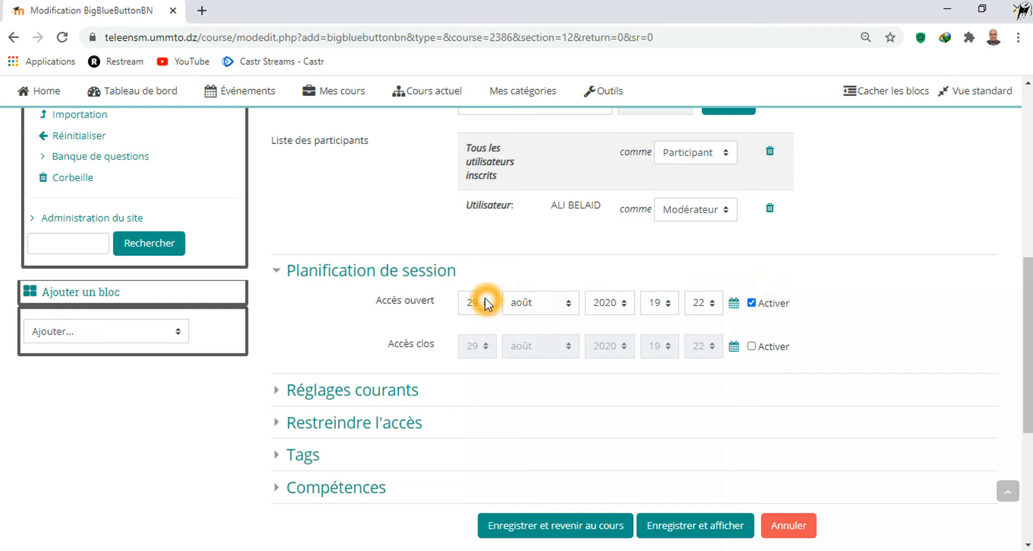
{"action": "left_click", "coordinate": [486, 303]}
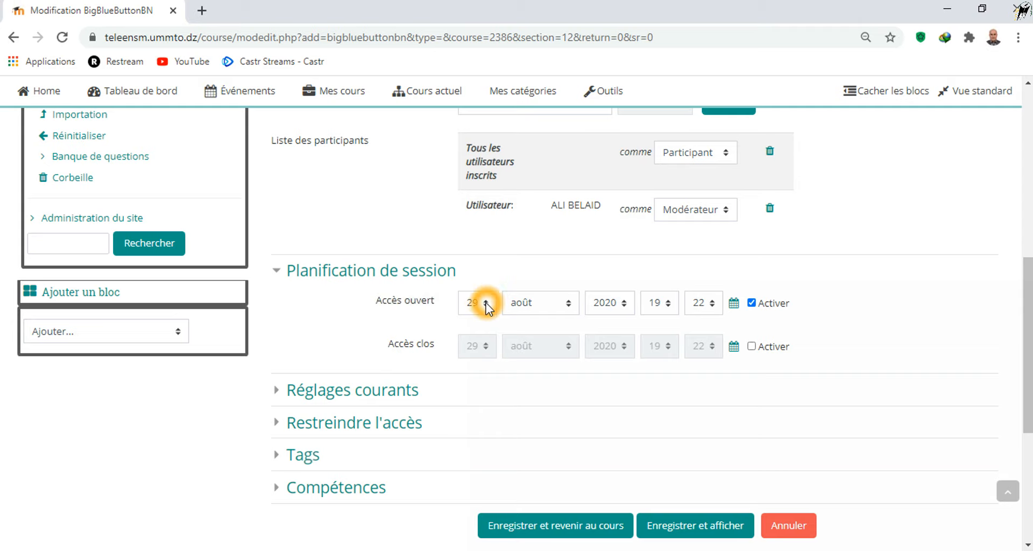
{"action": "left_click", "coordinate": [671, 303]}
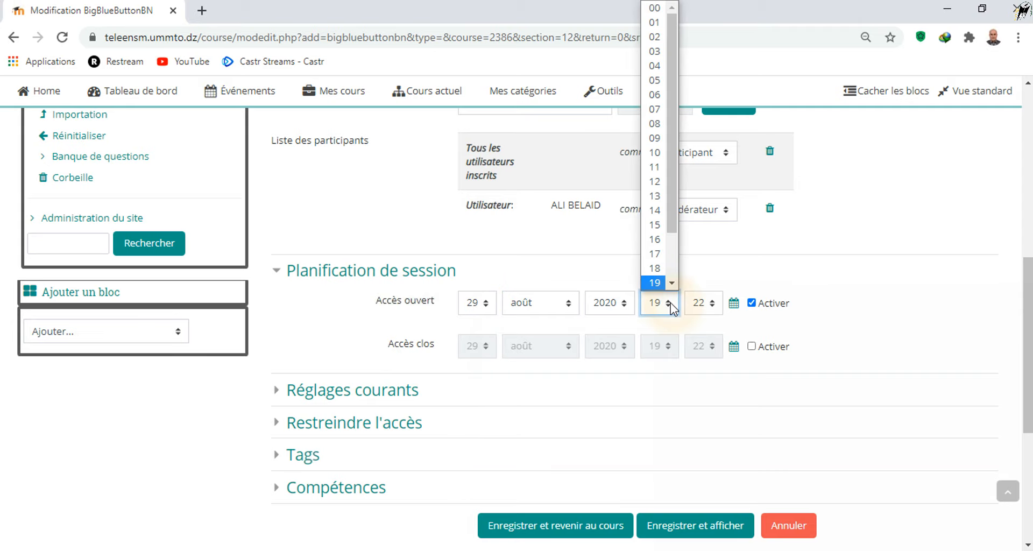
{"action": "left_click", "coordinate": [658, 268]}
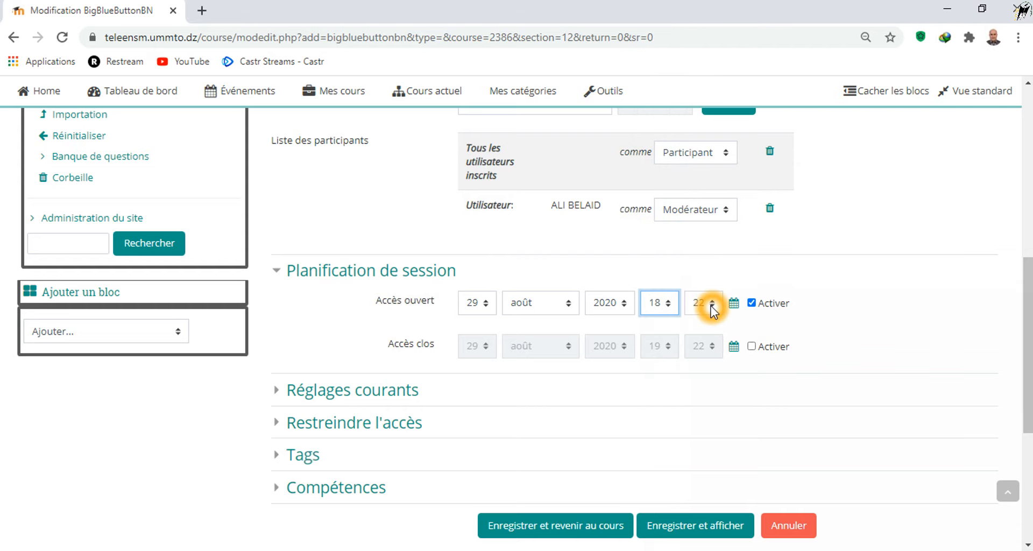
{"action": "scroll", "coordinate": [652, 366], "scroll_direction": "down", "scroll_amount": 3}
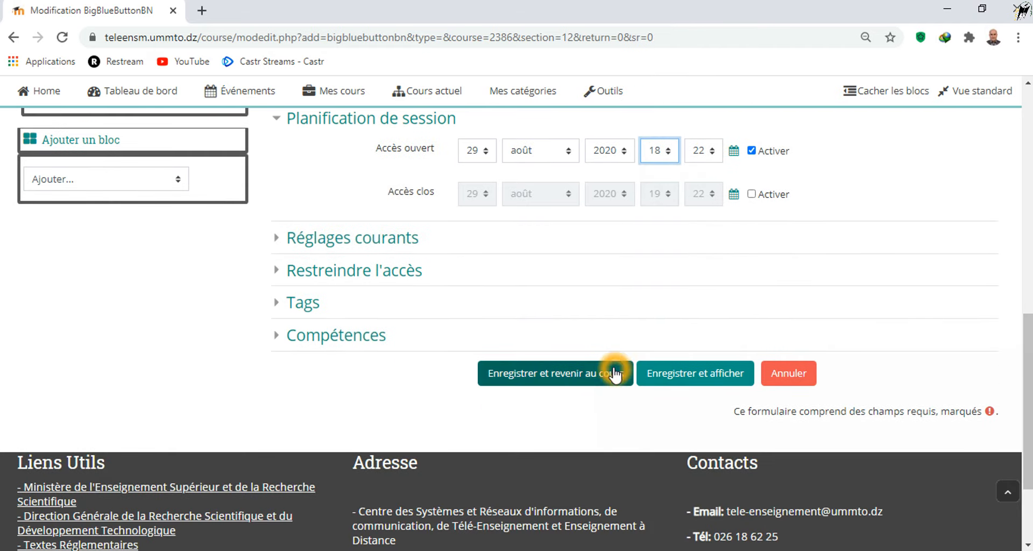
{"action": "left_click", "coordinate": [659, 373]}
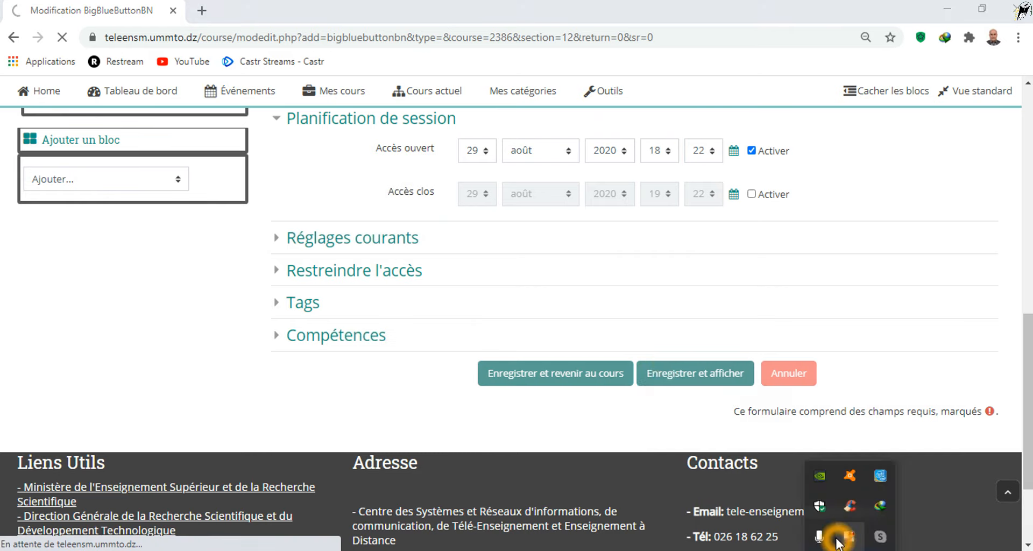
{"action": "right_click", "coordinate": [850, 537]}
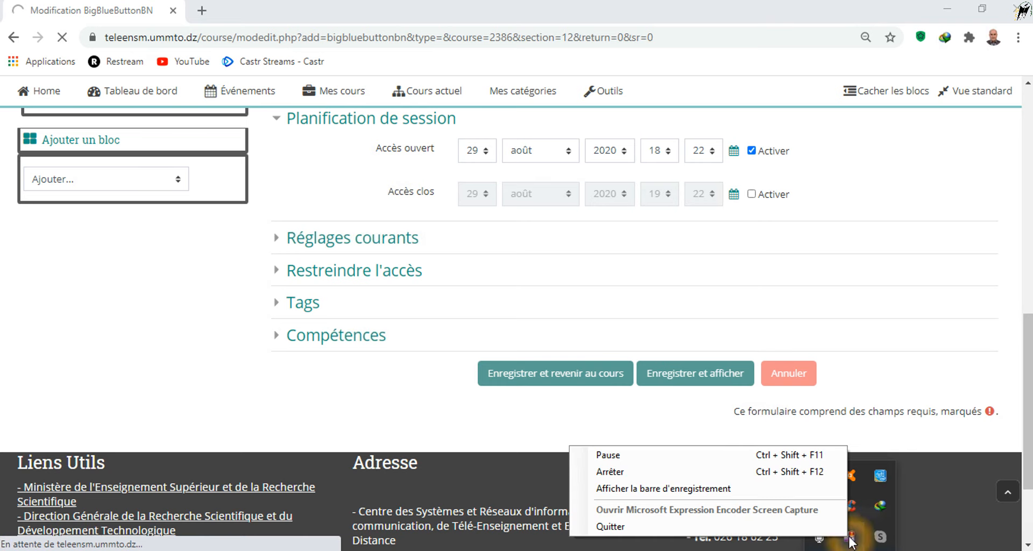
{"action": "left_click", "coordinate": [677, 454]}
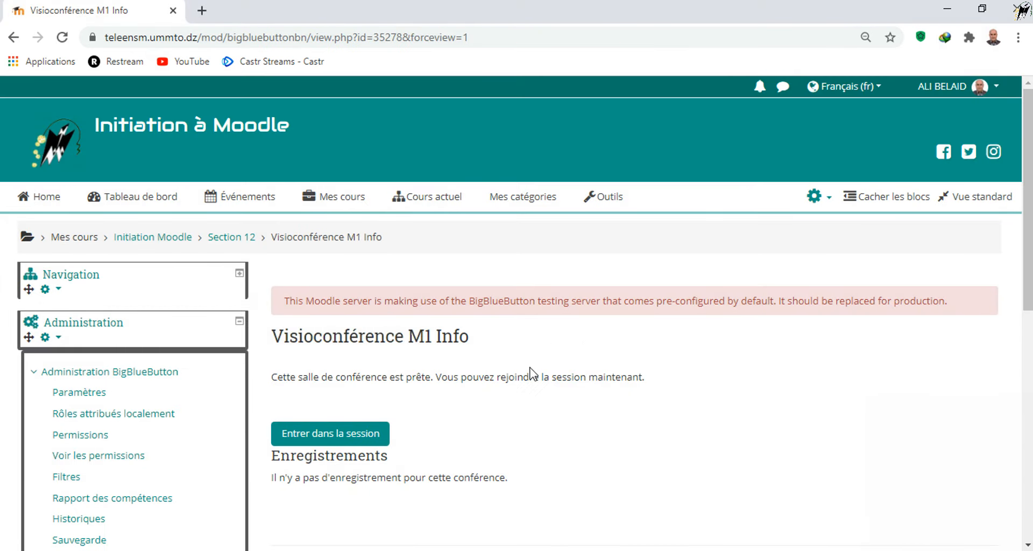
Step: Enter the live session of the Visioconférence M1 Info activity
{"action": "left_click", "coordinate": [535, 431]}
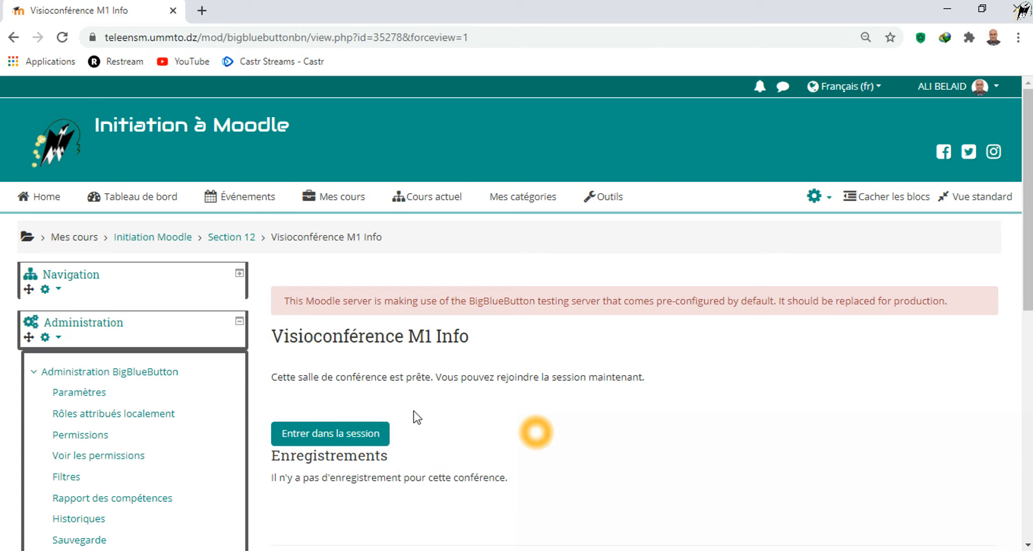
{"action": "scroll", "coordinate": [440, 342], "scroll_direction": "down", "scroll_amount": 1}
{"action": "left_click", "coordinate": [441, 343]}
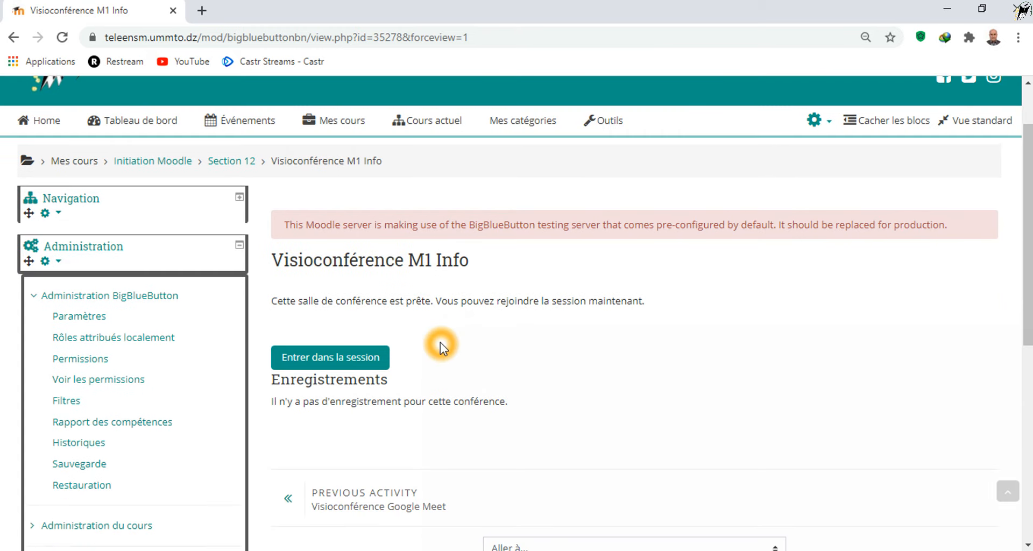
{"action": "left_click", "coordinate": [287, 313]}
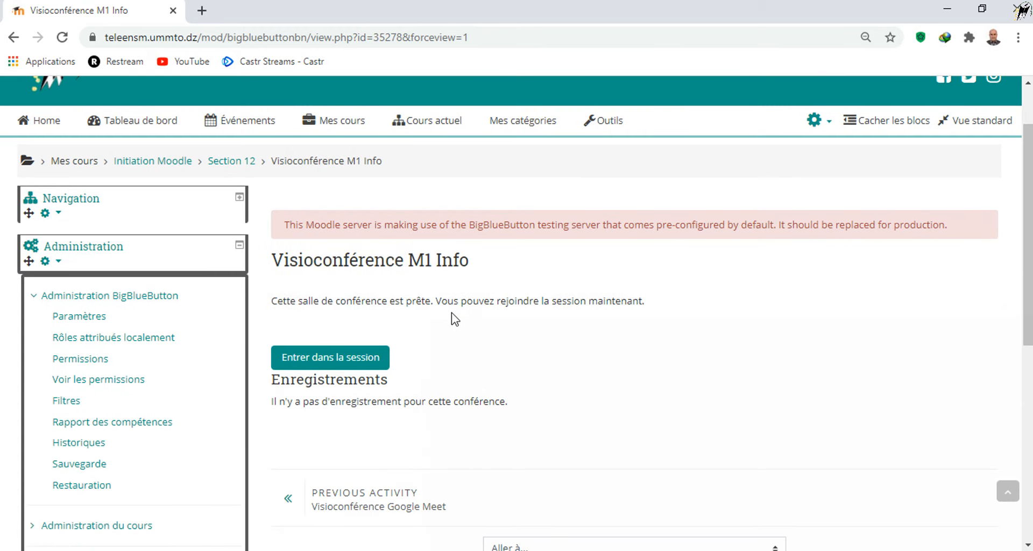
{"action": "left_click", "coordinate": [571, 306]}
{"action": "left_click", "coordinate": [635, 302]}
{"action": "left_click", "coordinate": [322, 366]}
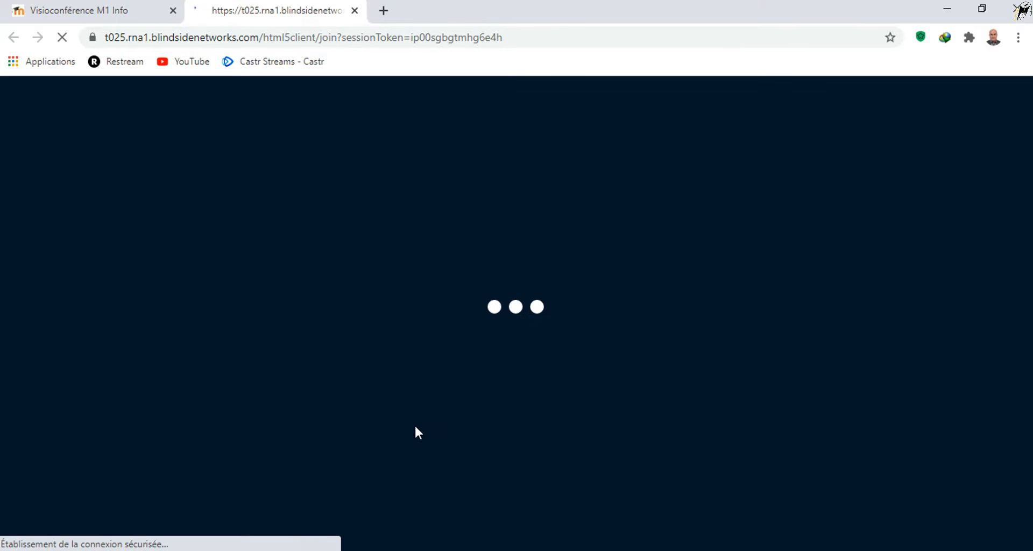
{"action": "left_click", "coordinate": [636, 393]}
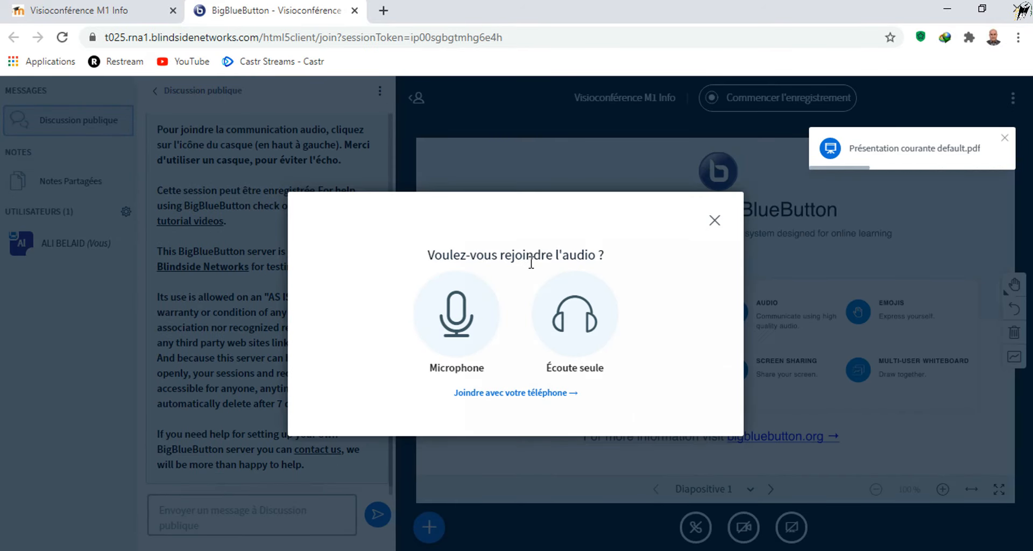
Step: Join the conference audio with the microphone, allowing microphone access and confirming that the echo test is audible
{"action": "left_click", "coordinate": [580, 263]}
{"action": "left_click", "coordinate": [471, 325]}
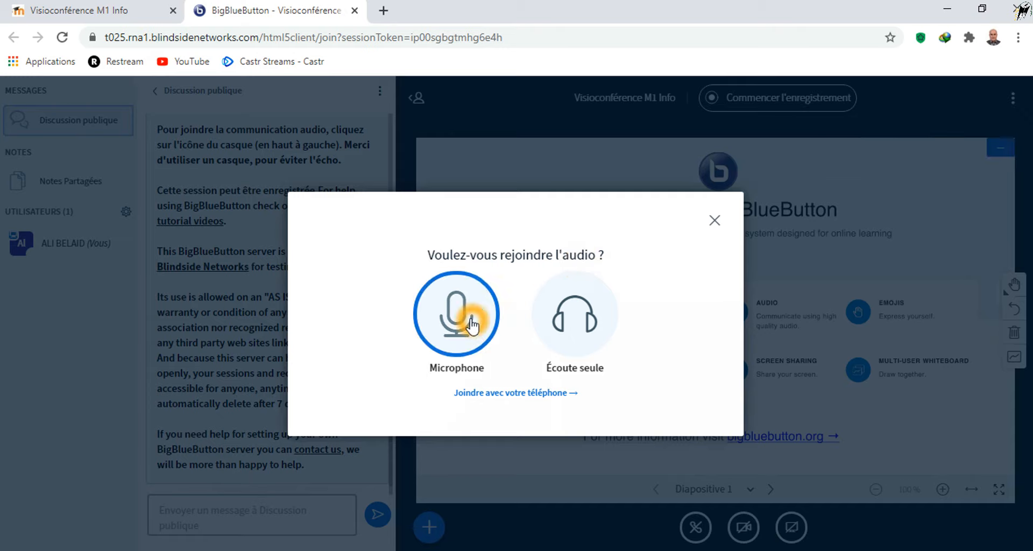
{"action": "left_click", "coordinate": [549, 322]}
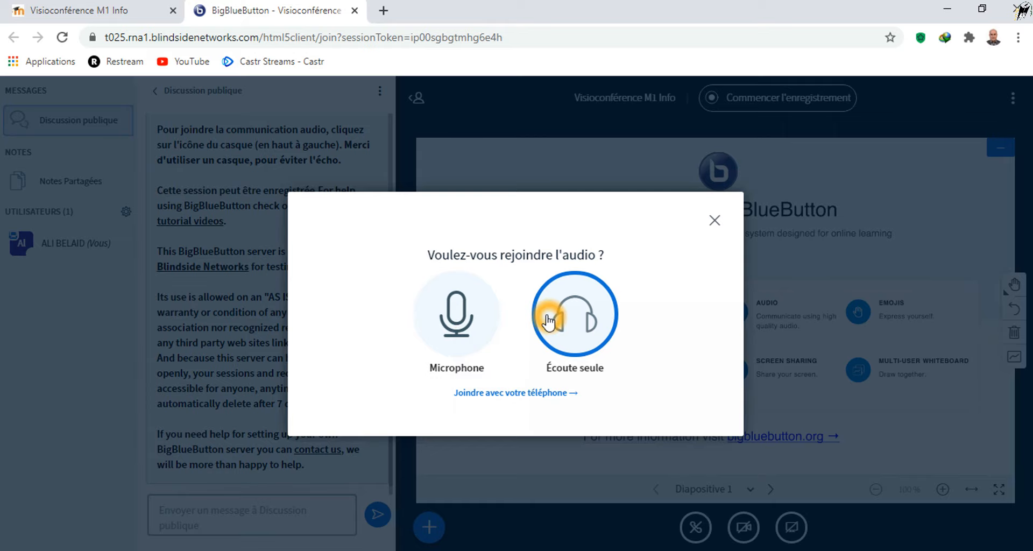
{"action": "left_click", "coordinate": [466, 323]}
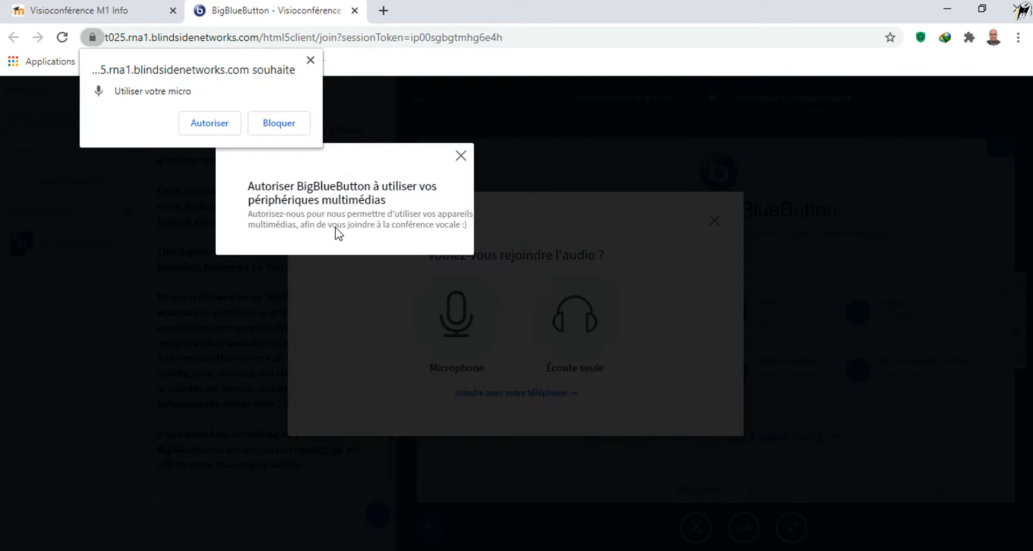
{"action": "left_click", "coordinate": [211, 128]}
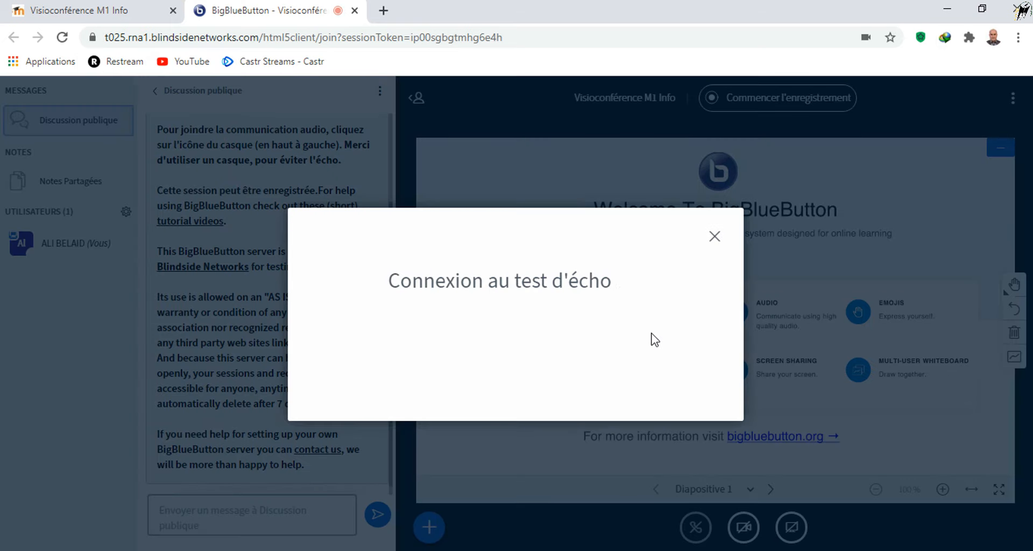
{"action": "left_click", "coordinate": [653, 338]}
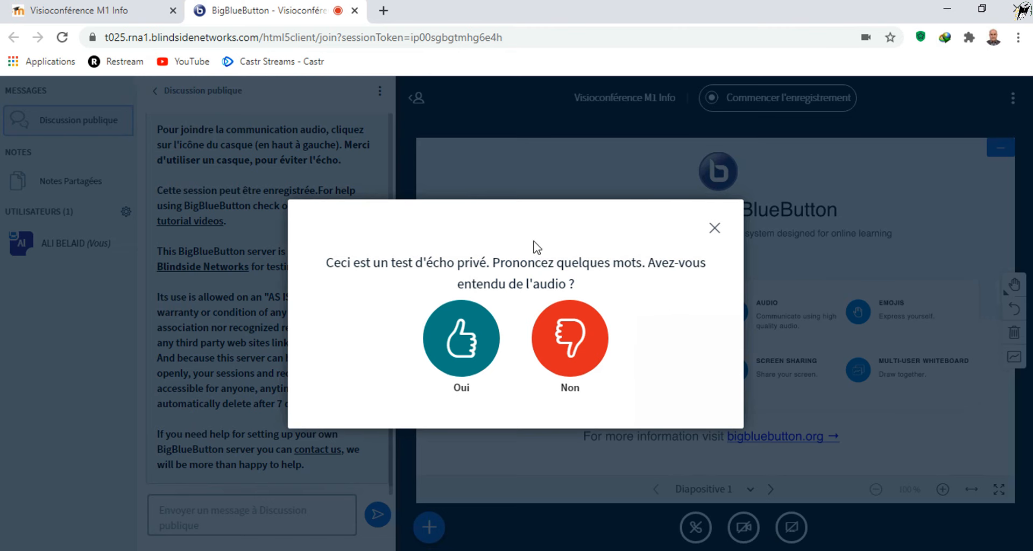
{"action": "left_click", "coordinate": [463, 336]}
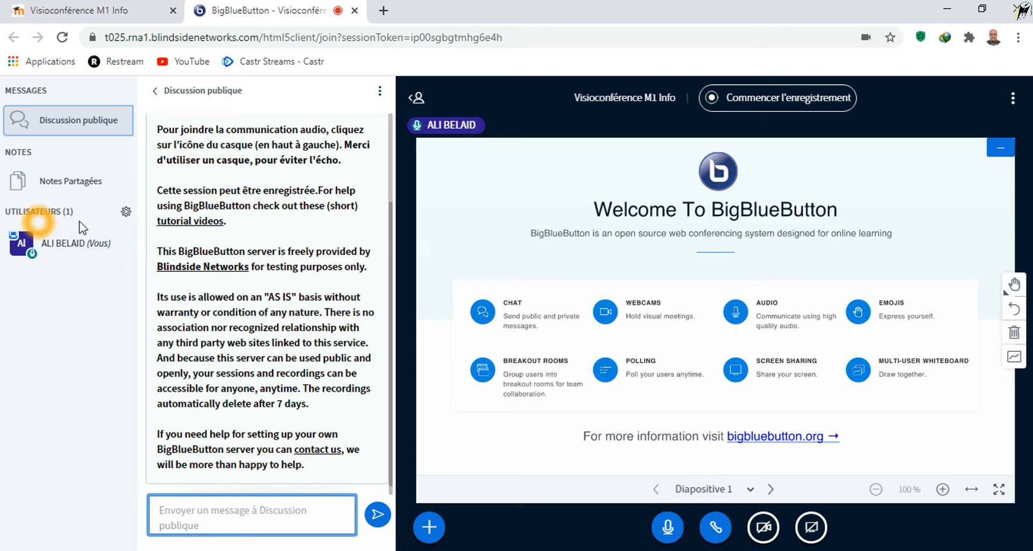
Step: Examine the user management options, such as muting all users, and the public chat's message field
{"action": "left_click", "coordinate": [127, 213]}
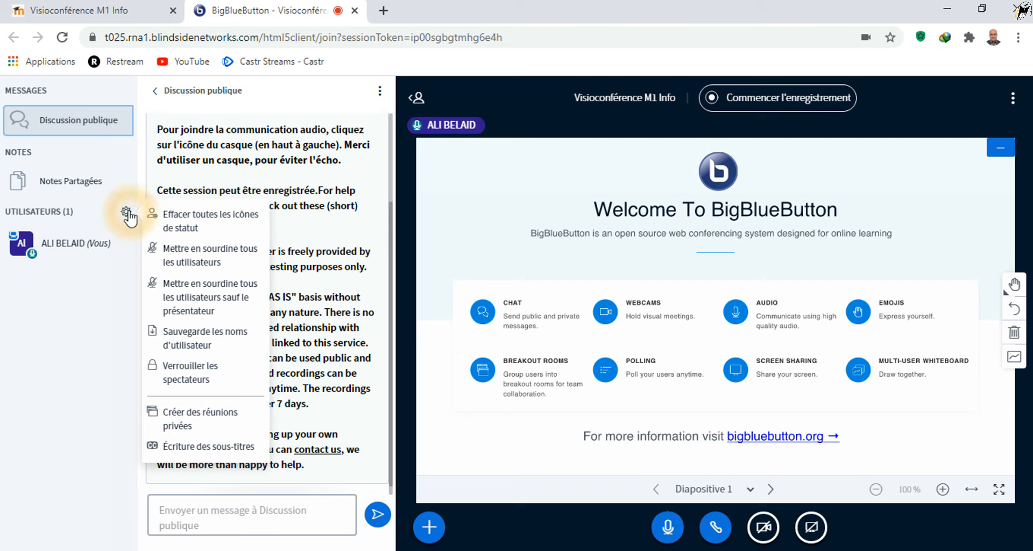
{"action": "left_click", "coordinate": [235, 261]}
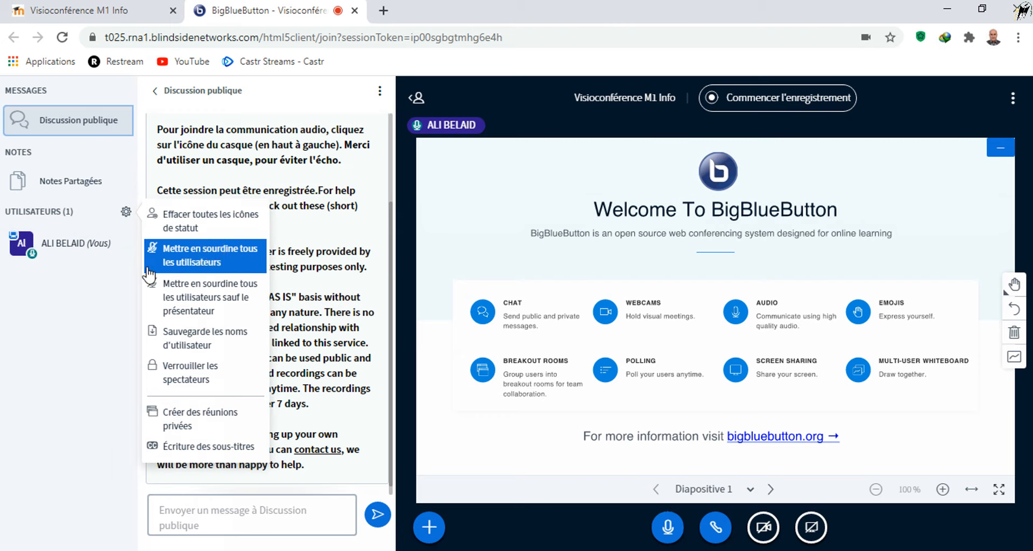
{"action": "left_click", "coordinate": [101, 276]}
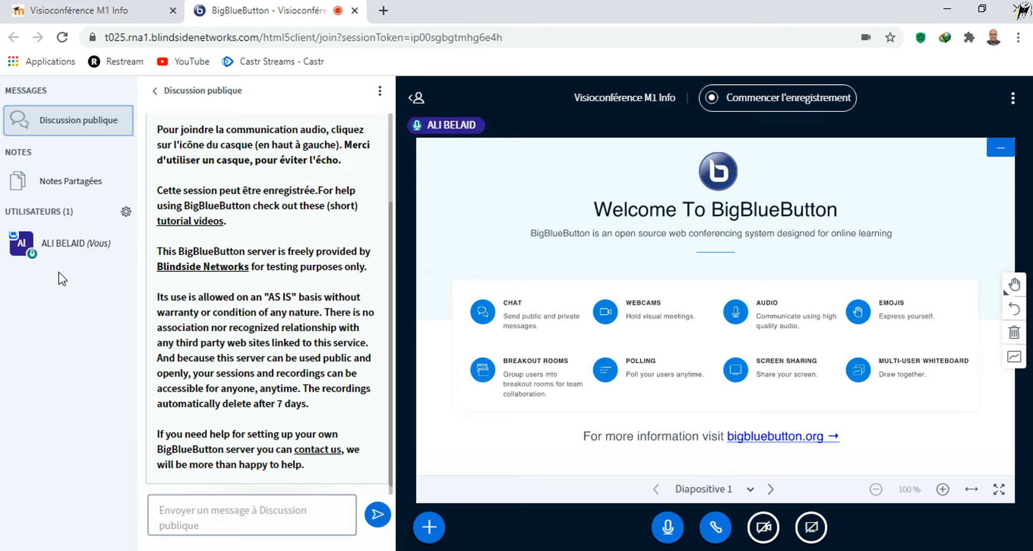
{"action": "left_click", "coordinate": [223, 515]}
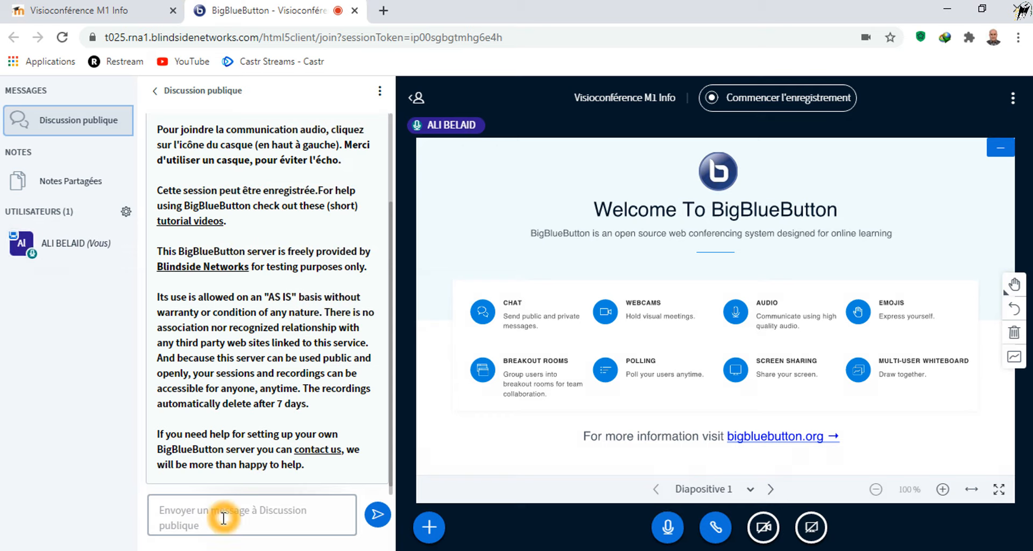
{"action": "left_click", "coordinate": [223, 513]}
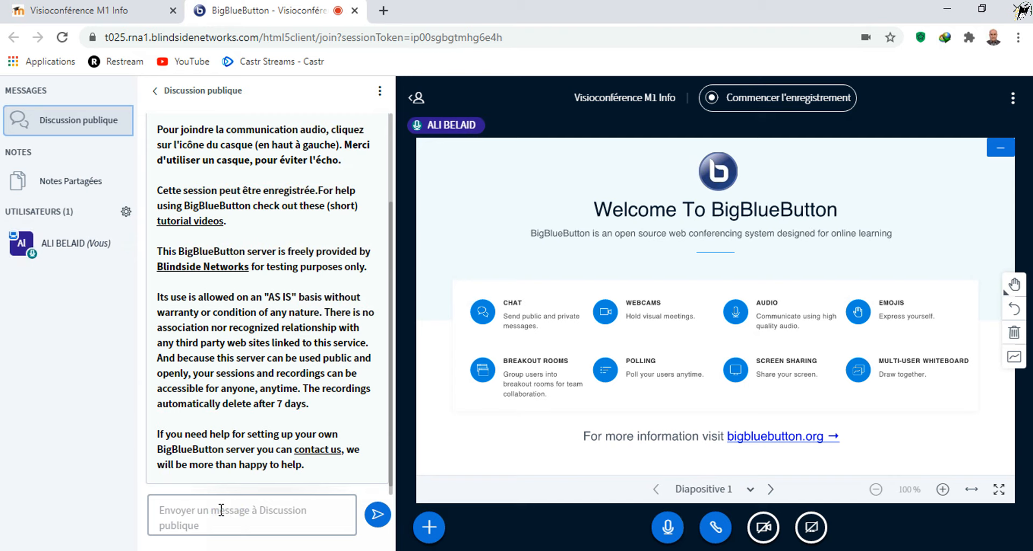
{"action": "left_click", "coordinate": [127, 214]}
{"action": "left_click", "coordinate": [217, 516]}
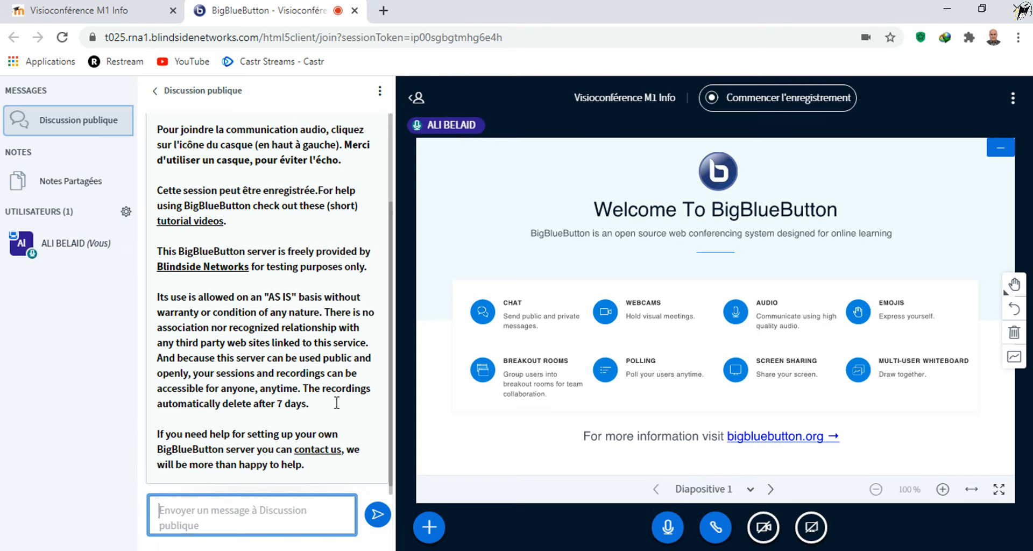
Step: Start recording the conference session and confirm the recording
{"action": "left_click", "coordinate": [759, 106]}
{"action": "left_click", "coordinate": [486, 362]}
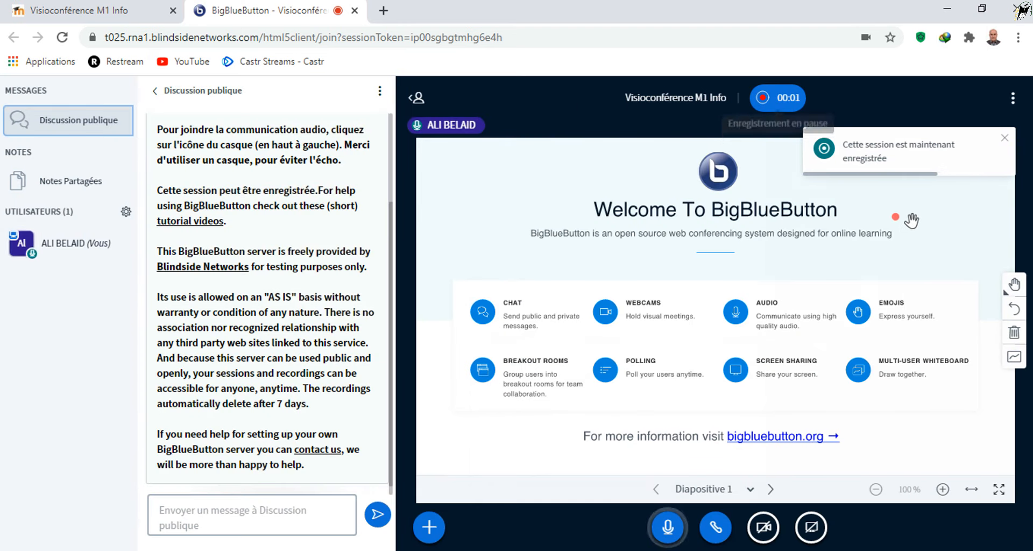
{"action": "left_click", "coordinate": [982, 182]}
{"action": "left_click", "coordinate": [996, 212]}
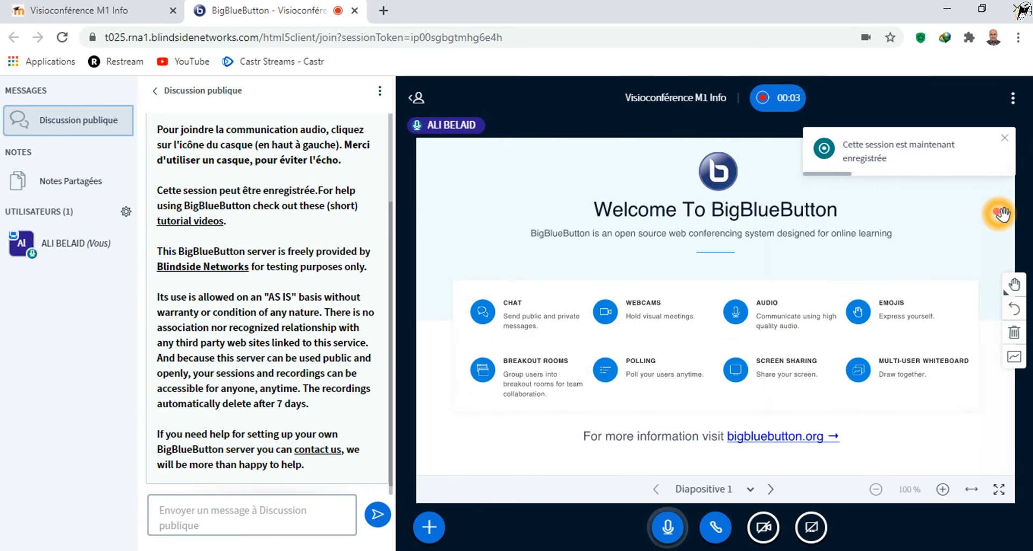
Step: Circle the Audio item and underline the Chat description on the slide with the red pencil, and clear all annotations
{"action": "left_click", "coordinate": [1014, 285]}
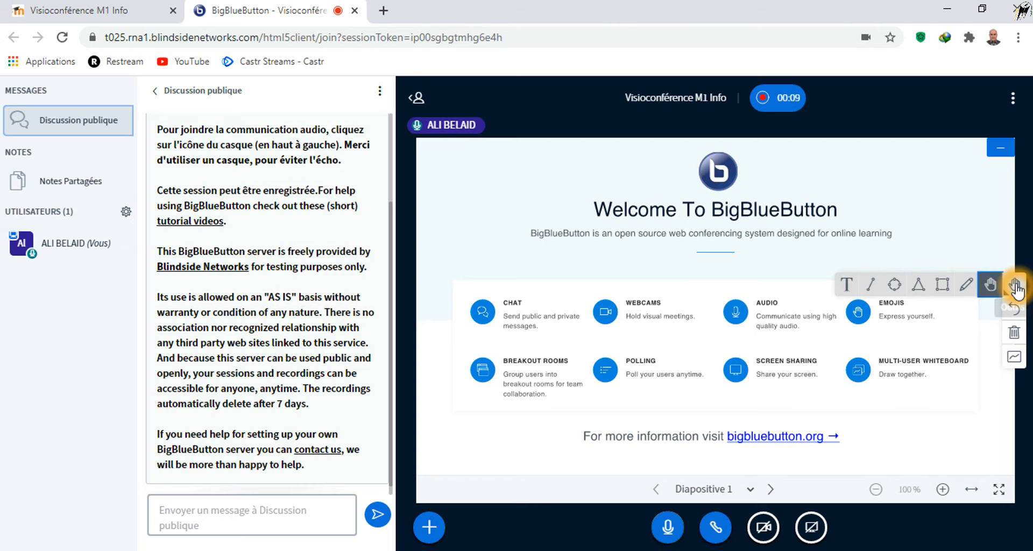
{"action": "left_click", "coordinate": [965, 285]}
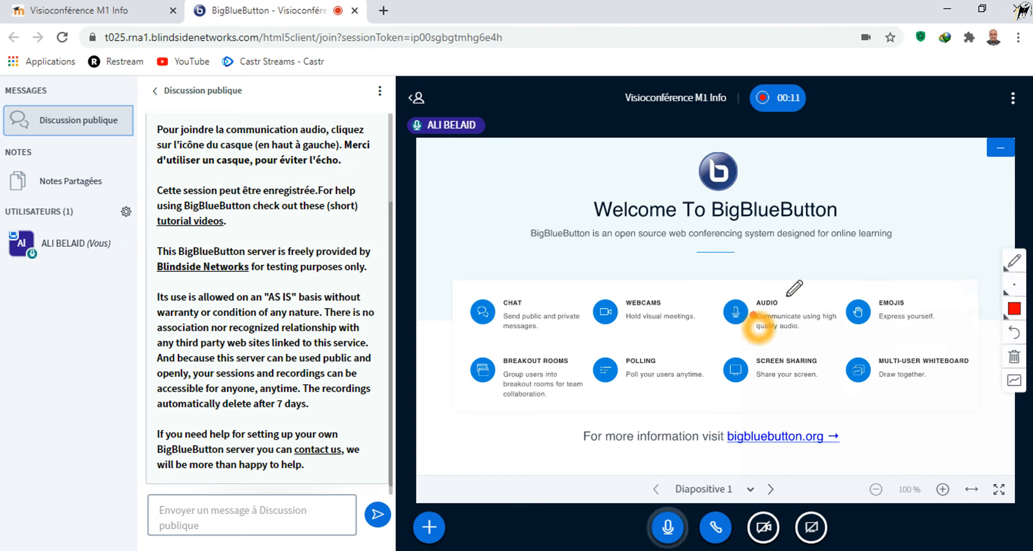
{"action": "mouse_move", "coordinate": [792, 282]}
{"action": "left_mouse_down"}
{"action": "mouse_move", "coordinate": [741, 339]}
{"action": "mouse_move", "coordinate": [801, 295]}
{"action": "left_mouse_up"}
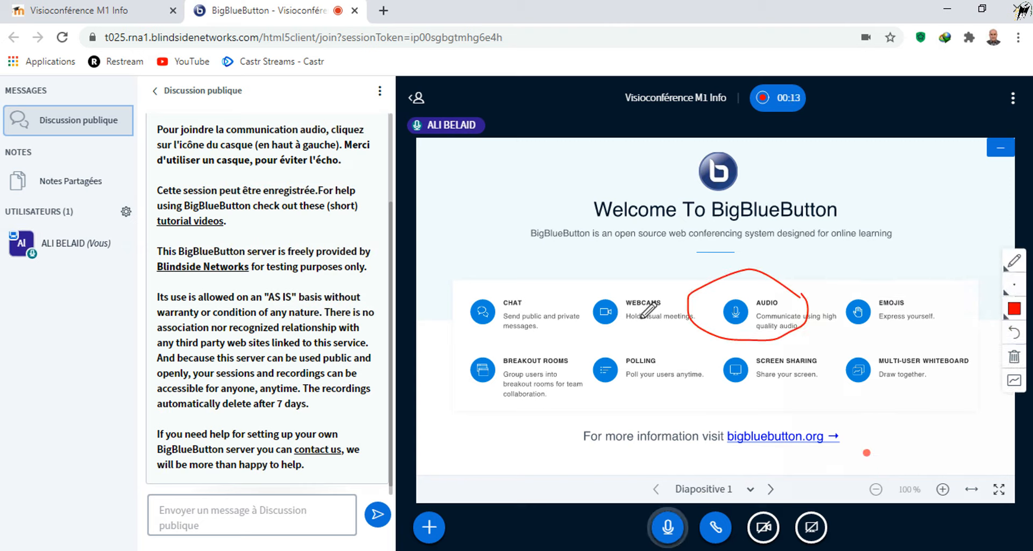
{"action": "left_click_drag", "start_coordinate": [496, 333], "coordinate": [546, 326]}
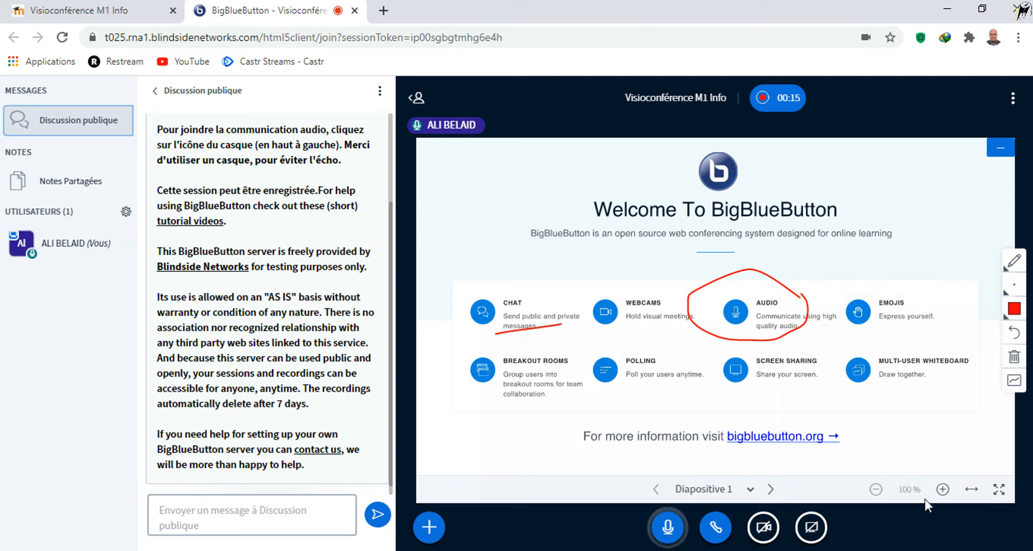
{"action": "left_click", "coordinate": [1015, 358]}
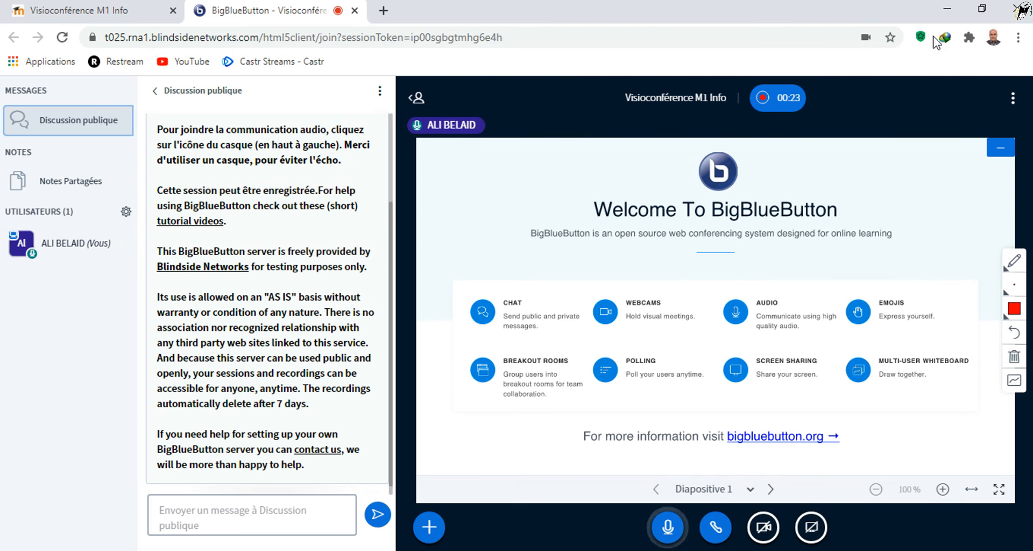
Step: Open the Revue Campus PDF from the desktop in Adobe Acrobat Reader, hide its tools pane and set the zoom to 100%
{"action": "left_click", "coordinate": [947, 7]}
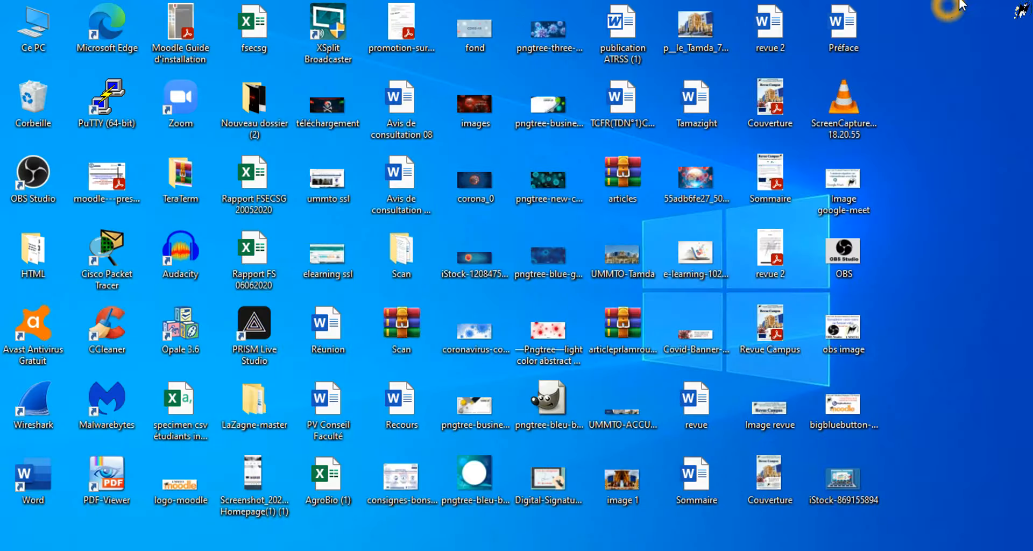
{"action": "double_click", "coordinate": [782, 326]}
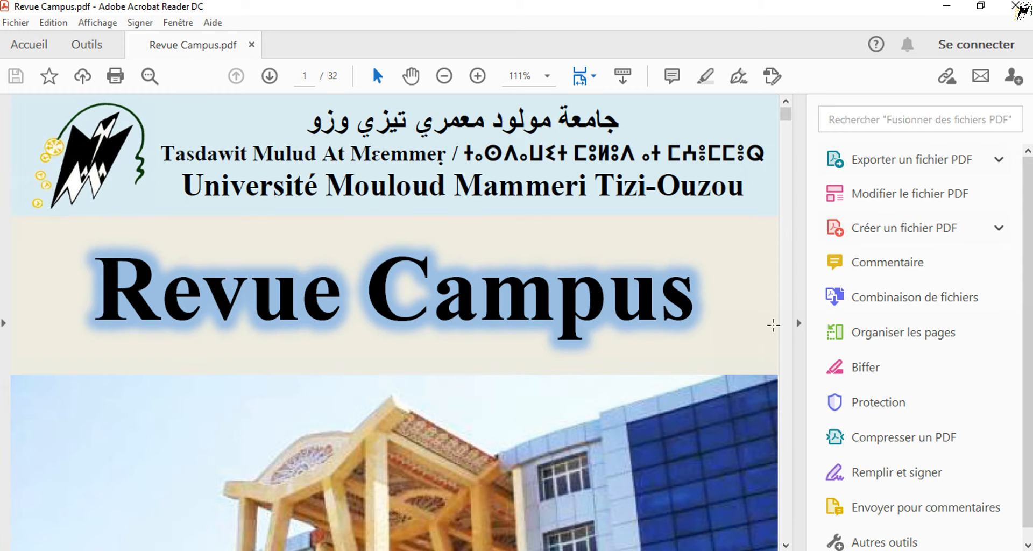
{"action": "left_click", "coordinate": [798, 323]}
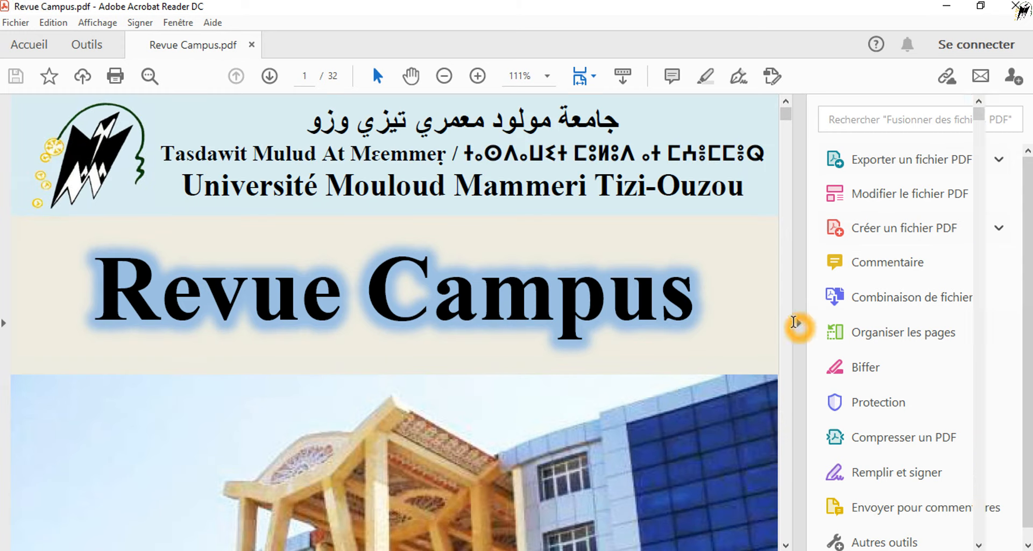
{"action": "left_click", "coordinate": [442, 78]}
{"action": "left_click", "coordinate": [443, 79]}
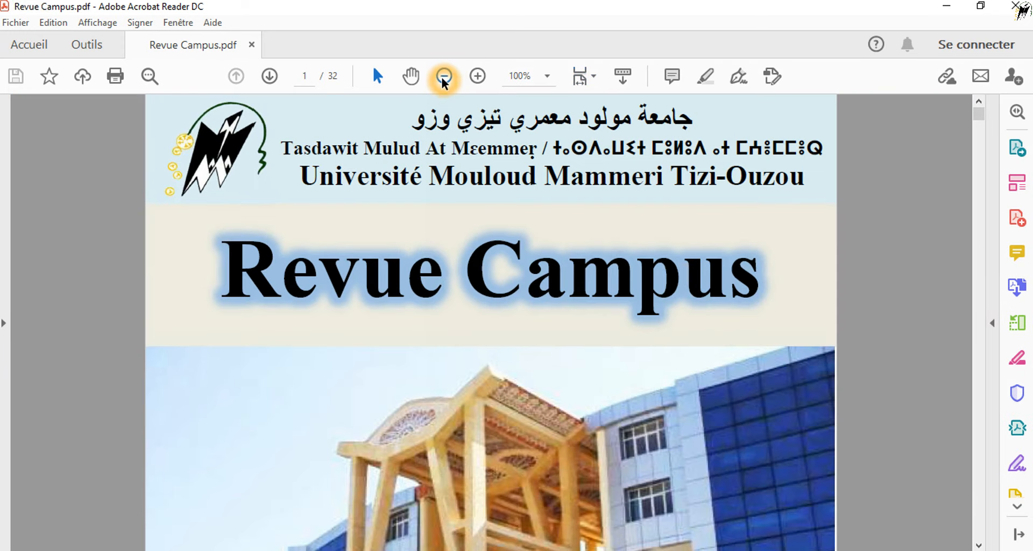
{"action": "scroll", "coordinate": [632, 352], "scroll_direction": "down", "scroll_amount": 3}
{"action": "scroll", "coordinate": [836, 323], "scroll_direction": "up", "scroll_amount": 3}
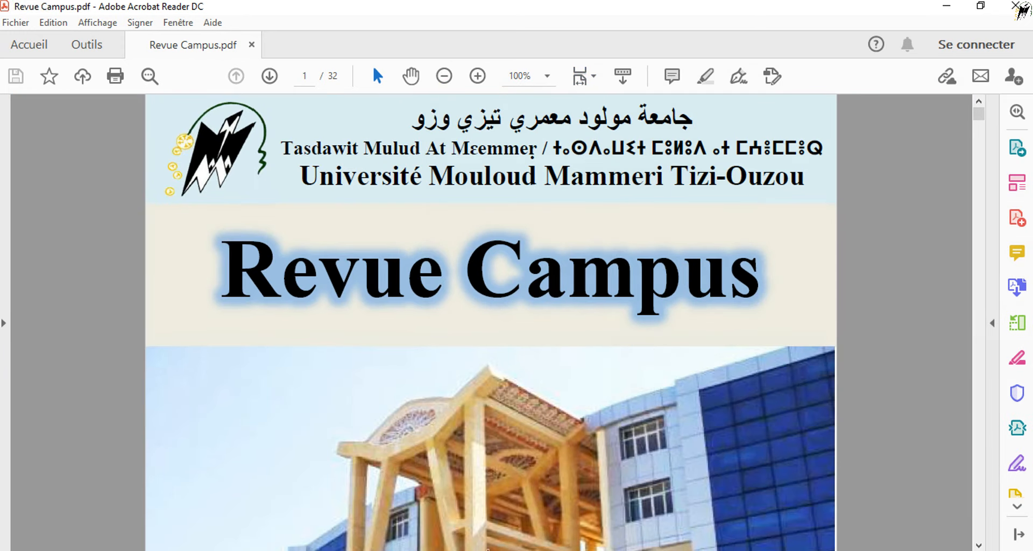
Step: Switch back to the BigBlueButton conference, share the Revue Campus.pdf application window and show the document's Sommaire page
{"action": "key", "text": "alt+Tab"}
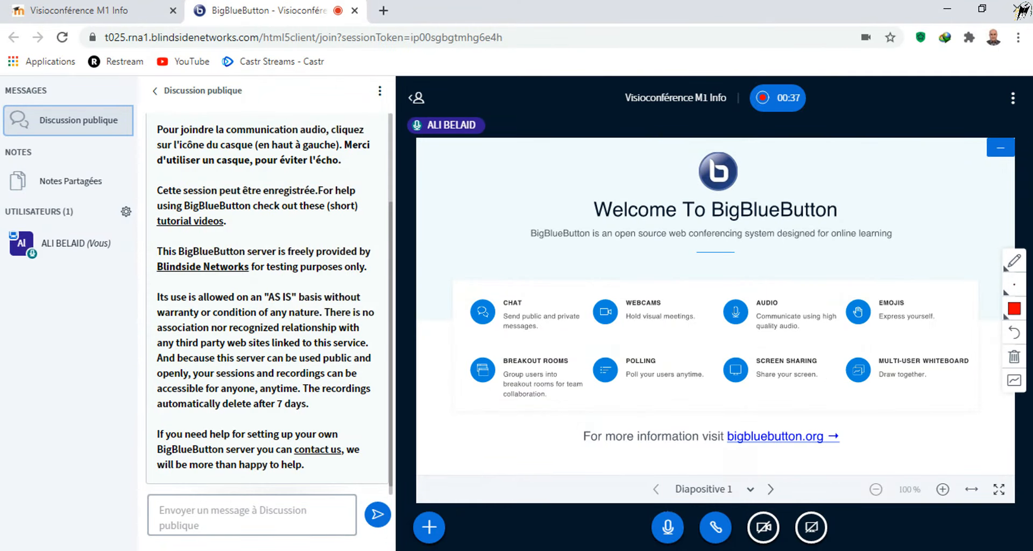
{"action": "left_click", "coordinate": [810, 527]}
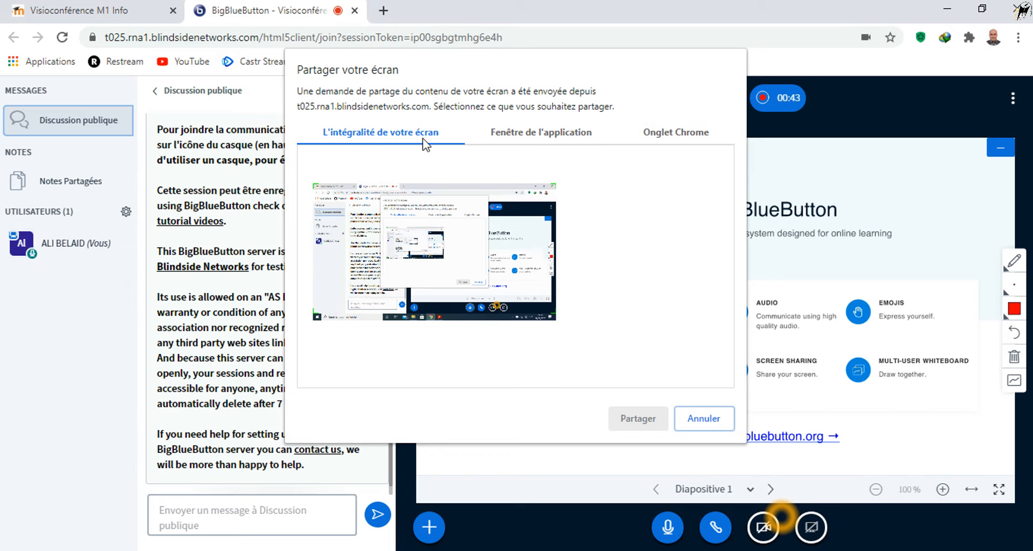
{"action": "left_click", "coordinate": [530, 134]}
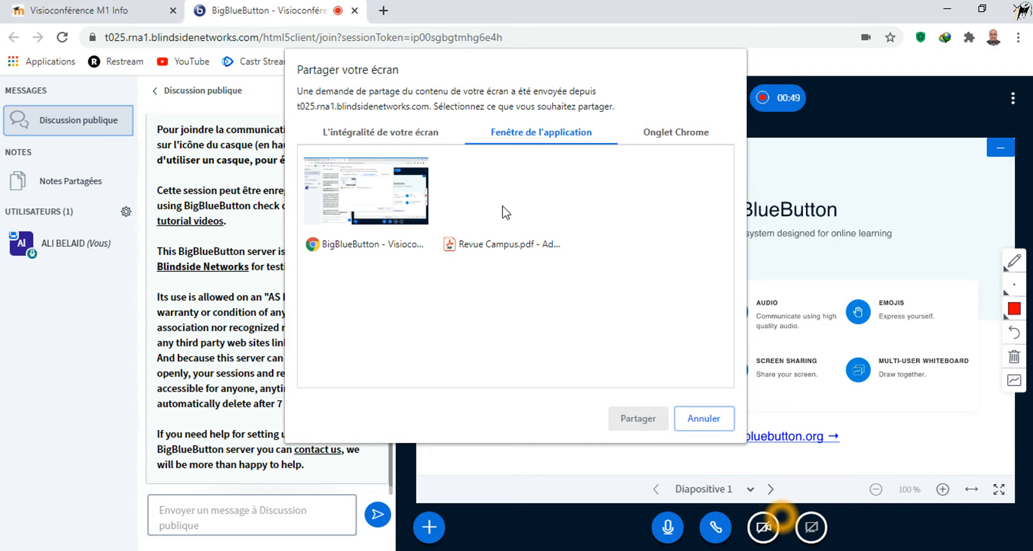
{"action": "left_click", "coordinate": [479, 247]}
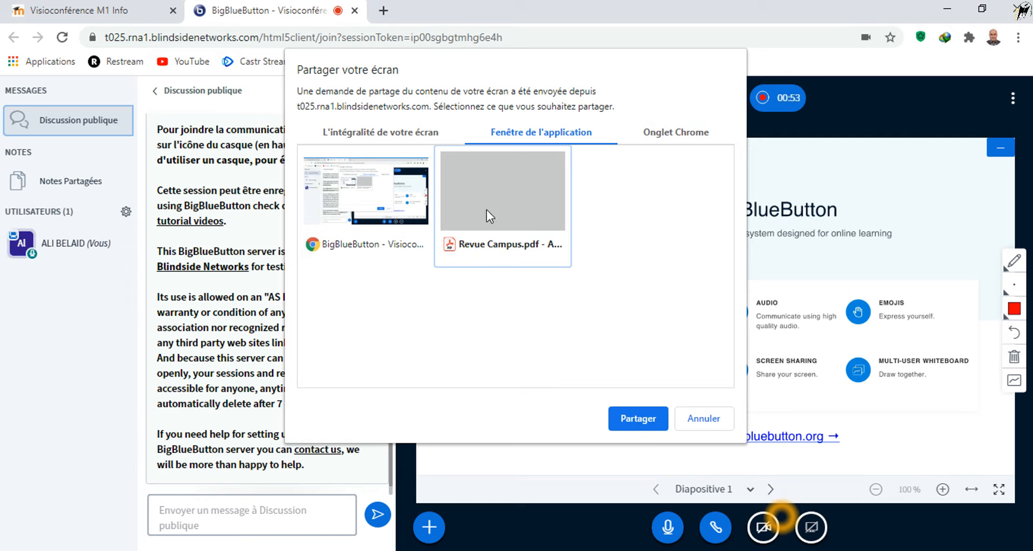
{"action": "left_click", "coordinate": [635, 422]}
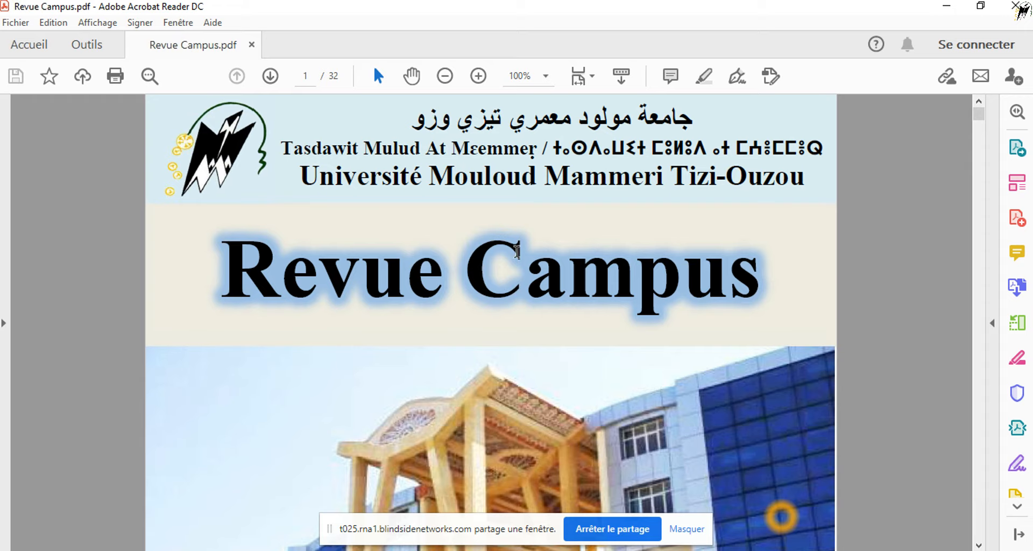
{"action": "scroll", "coordinate": [524, 259], "scroll_direction": "down", "scroll_amount": 7}
{"action": "scroll", "coordinate": [524, 272], "scroll_direction": "down", "scroll_amount": 12}
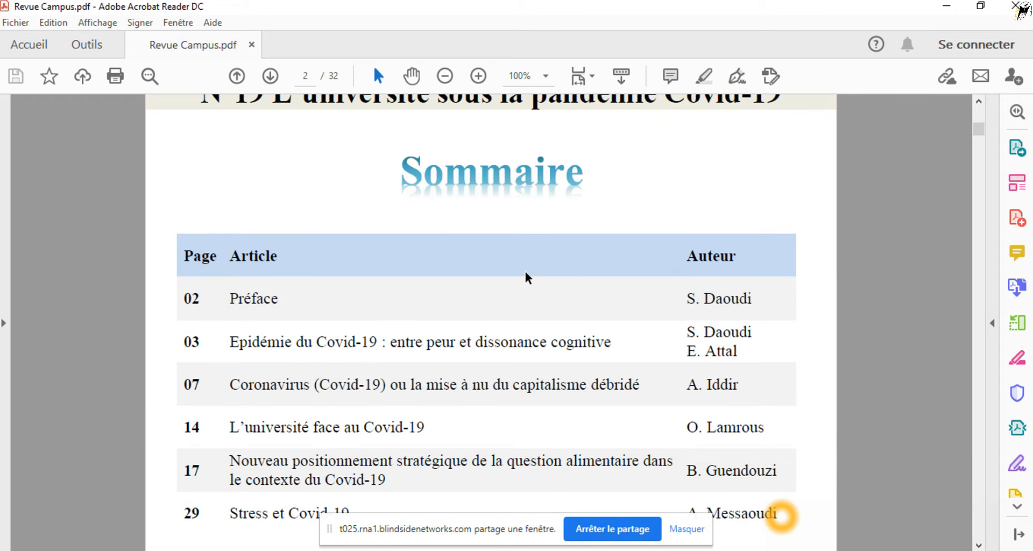
Step: Present the shared Revue Campus PDF from the Sommaire through the Préface to the first article's Introduction on page 4
{"action": "scroll", "coordinate": [527, 277], "scroll_direction": "down", "scroll_amount": 14}
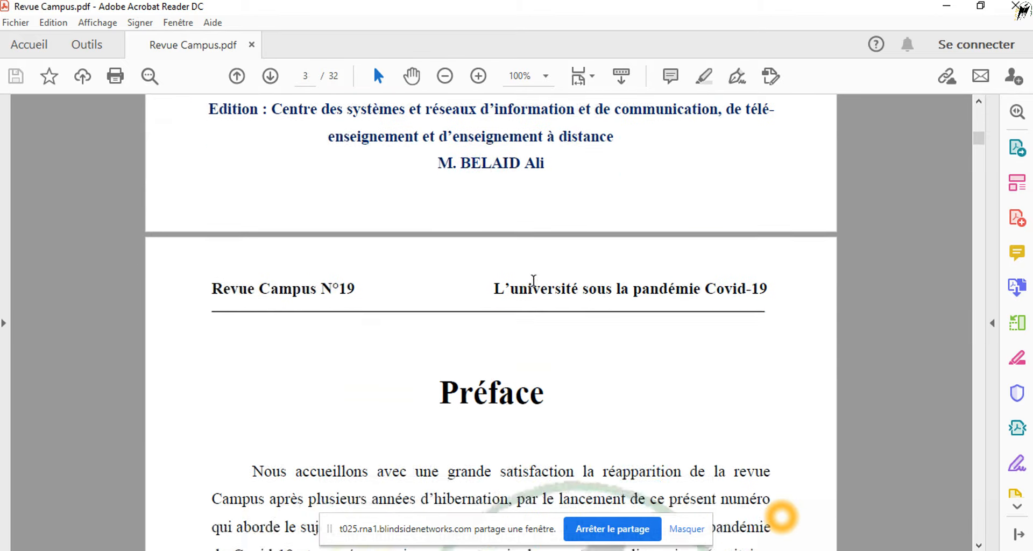
{"action": "scroll", "coordinate": [533, 279], "scroll_direction": "down", "scroll_amount": 12}
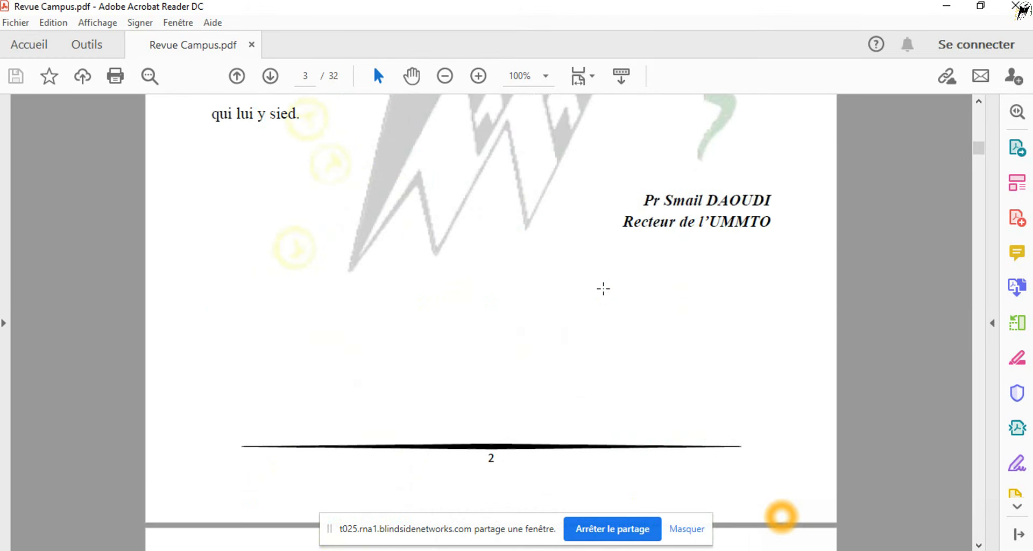
{"action": "scroll", "coordinate": [603, 289], "scroll_direction": "down", "scroll_amount": 12}
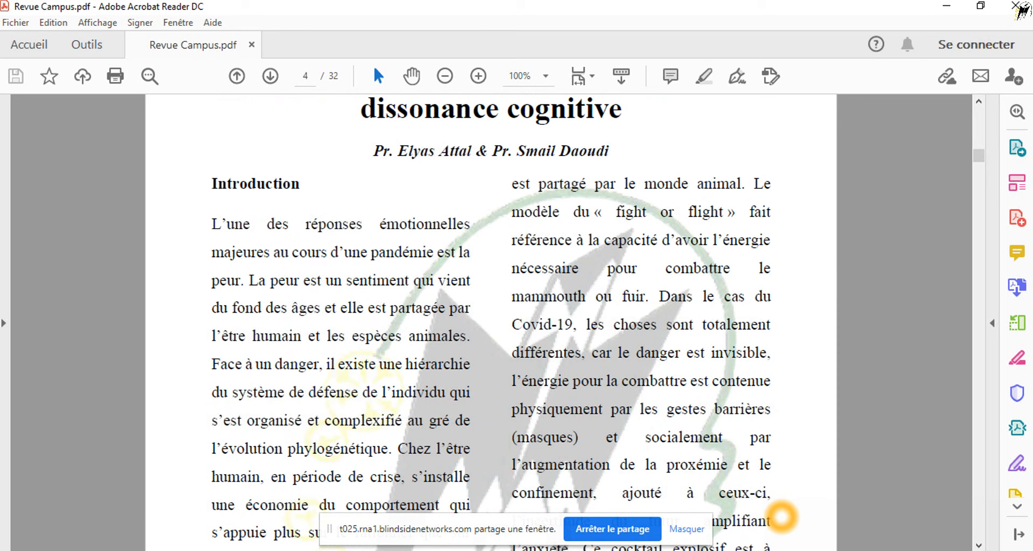
Step: Switch back to the BigBlueButton conference and stop sharing the PDF window
{"action": "left_click", "coordinate": [500, 549]}
{"action": "left_click", "coordinate": [472, 510]}
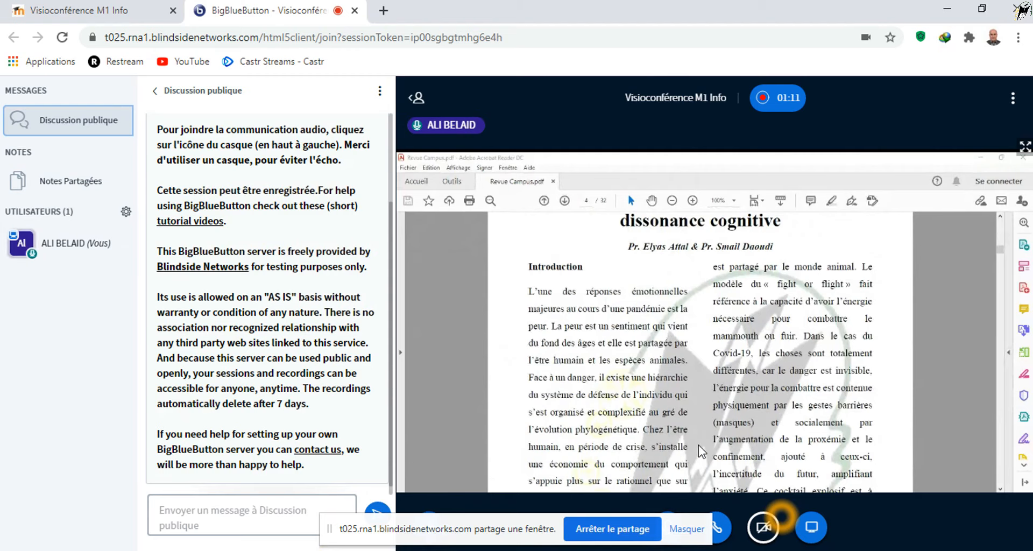
{"action": "left_click", "coordinate": [635, 530]}
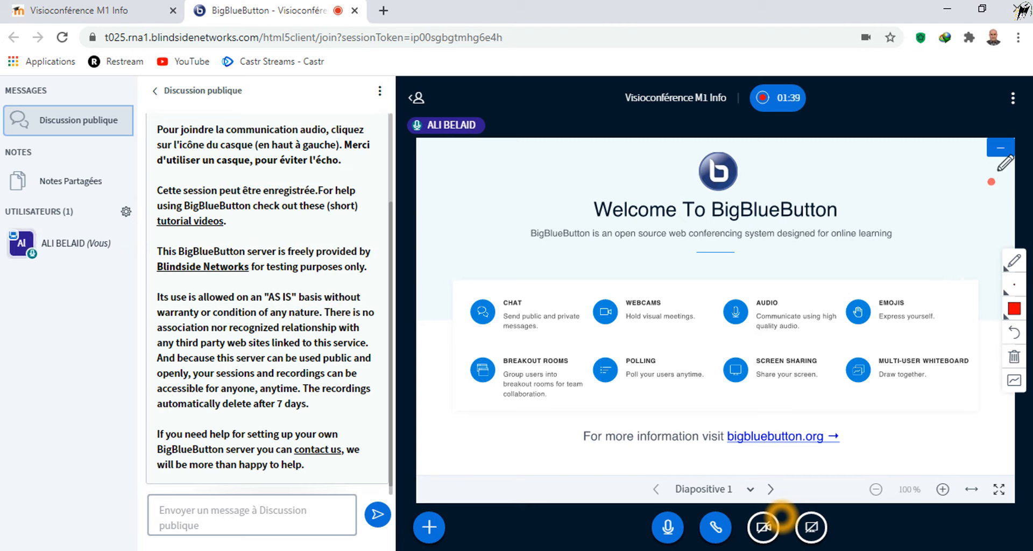
{"action": "left_click", "coordinate": [781, 515]}
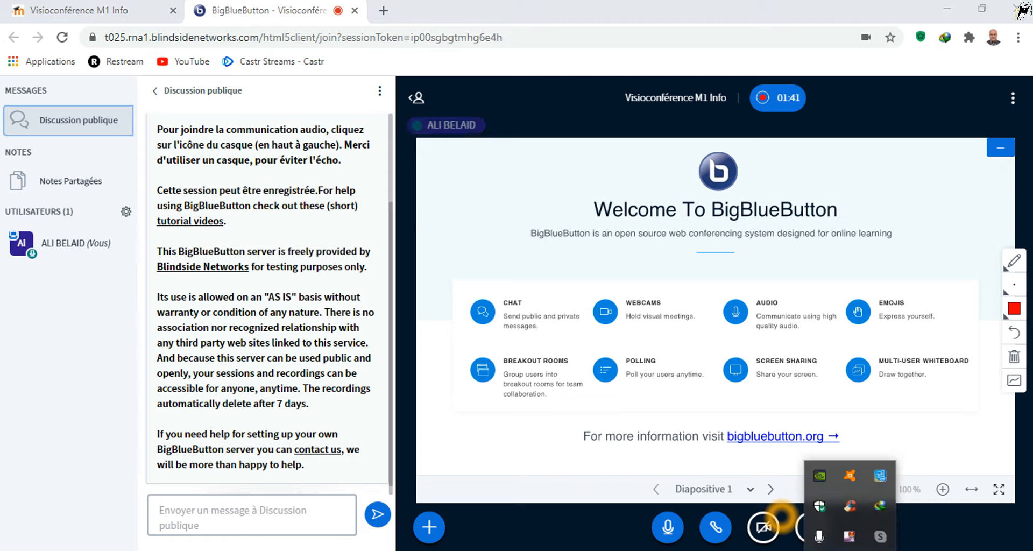